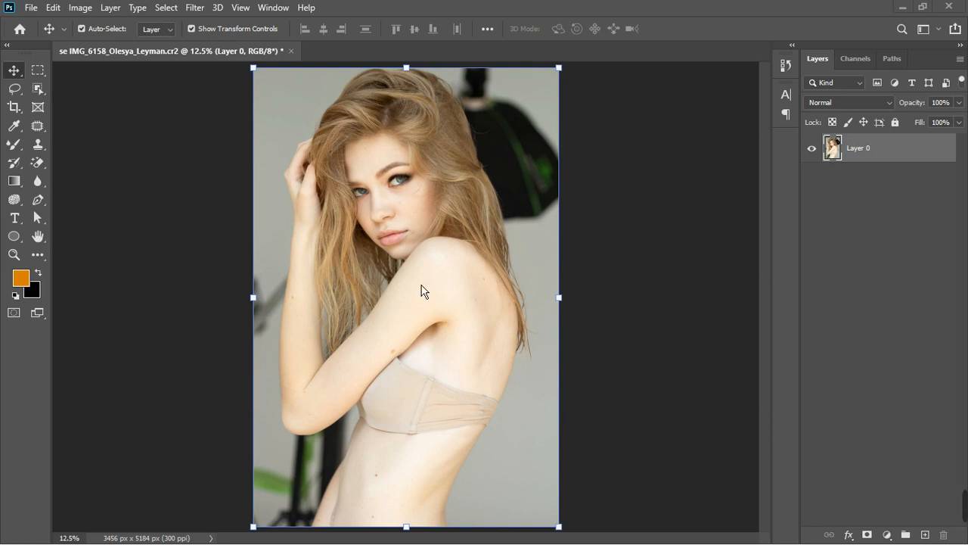
{"action": "scroll", "coordinate": [421, 291], "scroll_direction": "up", "scroll_amount": 3}
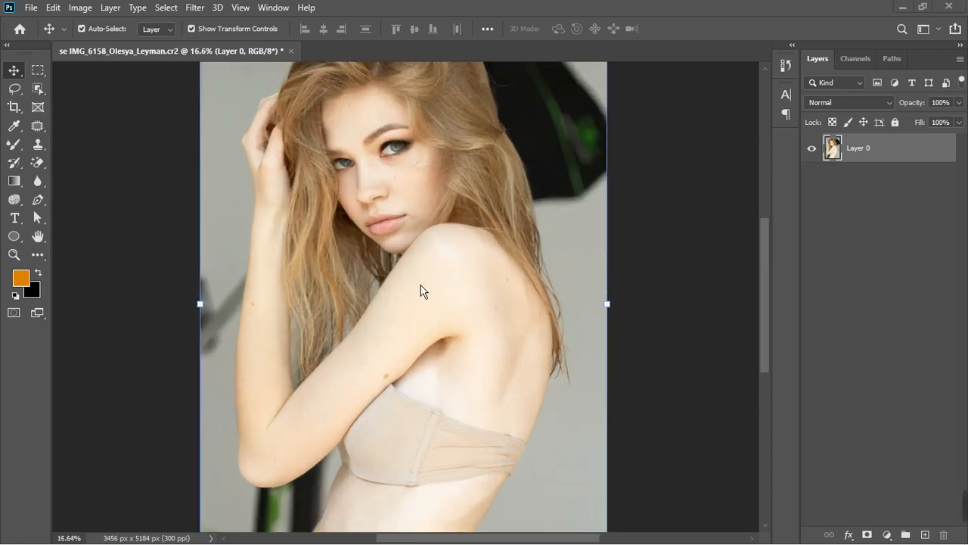
{"action": "scroll", "coordinate": [421, 291], "scroll_direction": "down", "scroll_amount": 5}
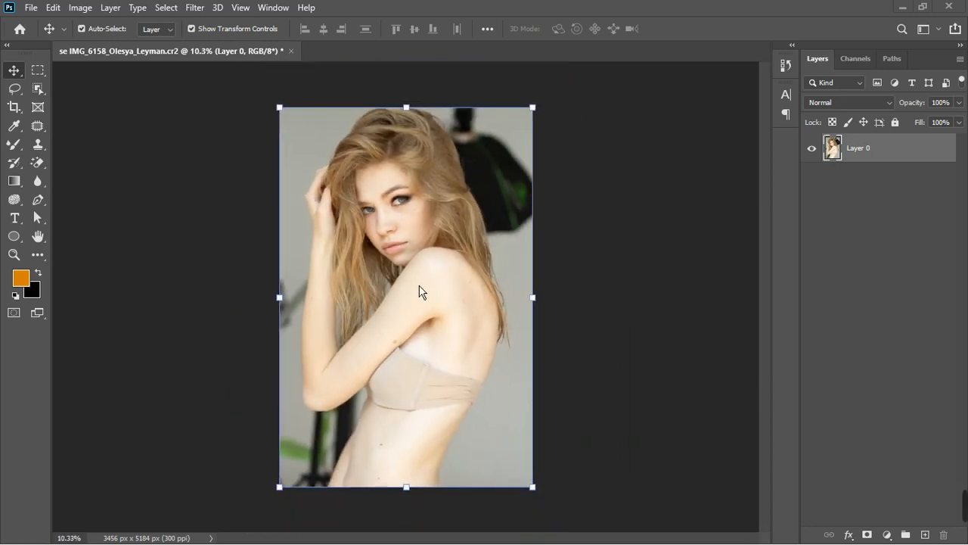
{"action": "scroll", "coordinate": [497, 200], "scroll_direction": "up", "scroll_amount": 1}
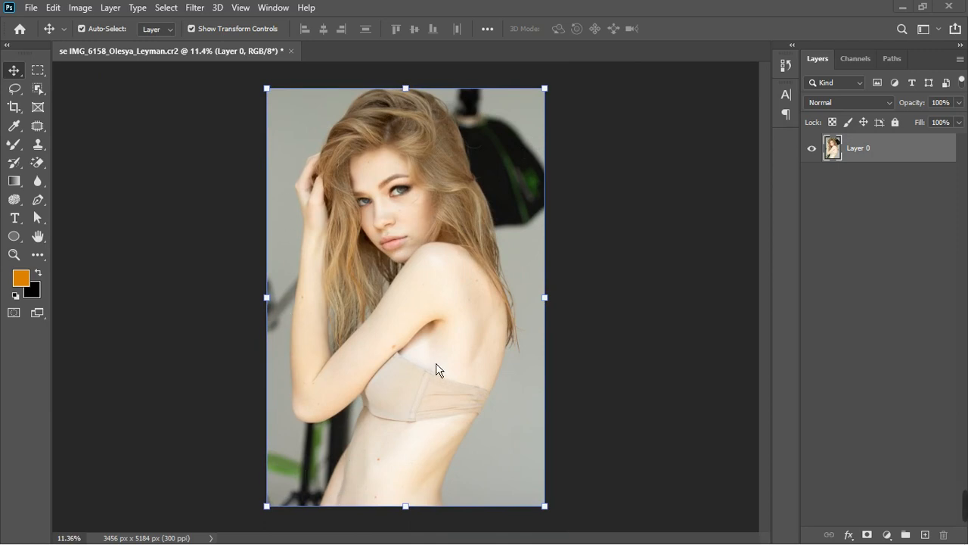
{"action": "scroll", "coordinate": [445, 371], "scroll_direction": "up", "scroll_amount": 1}
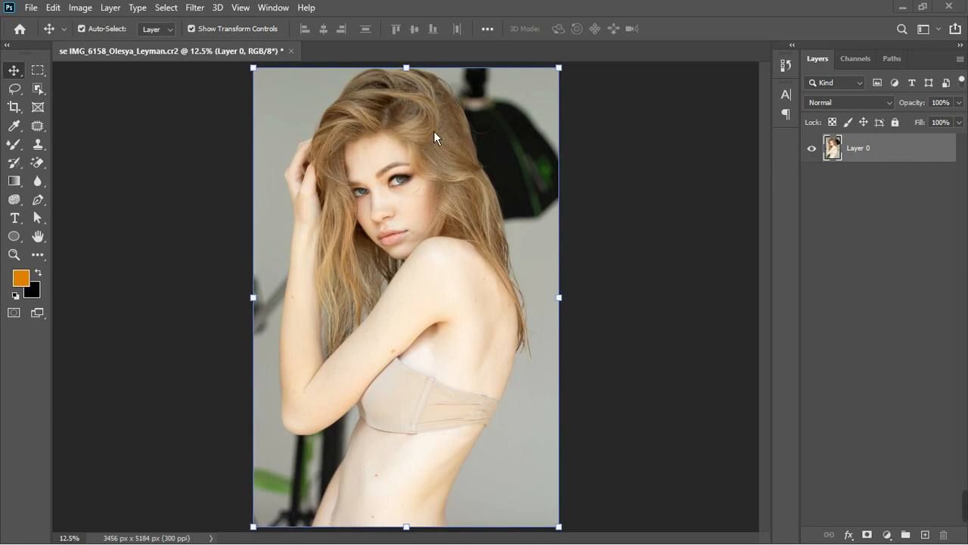
{"action": "left_click", "coordinate": [887, 534]}
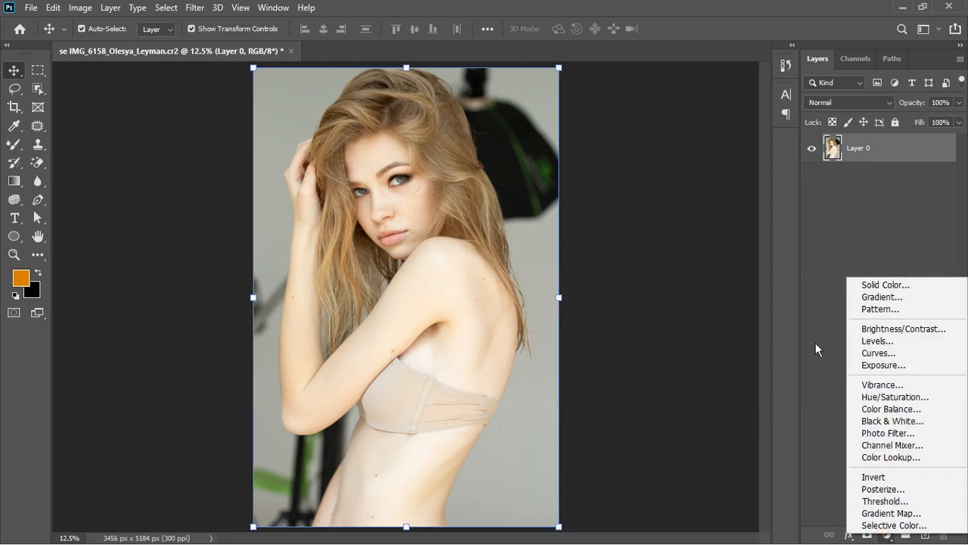
{"action": "left_click", "coordinate": [808, 324]}
Step: Open the Camera Raw Filter on the portrait, compare before and after side by side, and lower Exposure to -0.85
{"action": "left_click", "coordinate": [194, 10]}
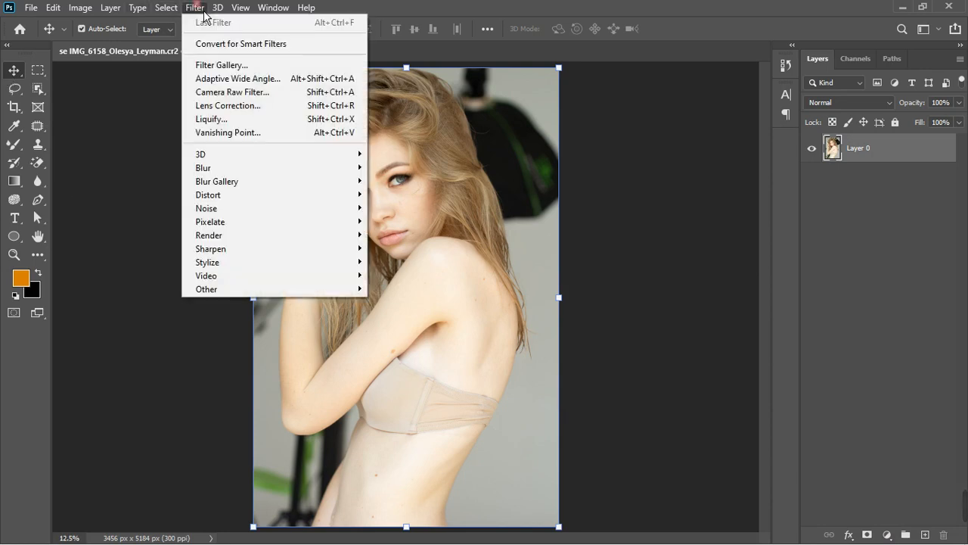
{"action": "left_click", "coordinate": [234, 94]}
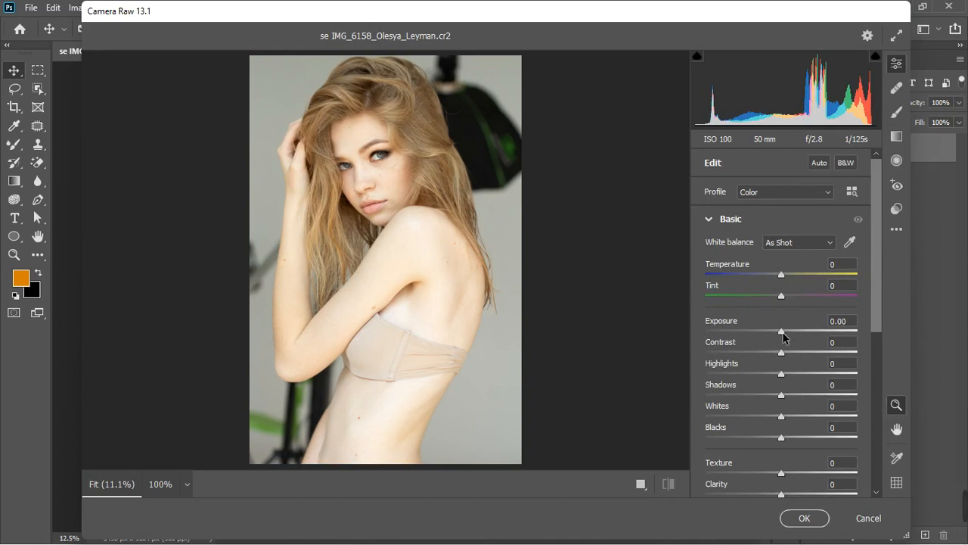
{"action": "left_click_drag", "start_coordinate": [783, 338], "coordinate": [773, 334]}
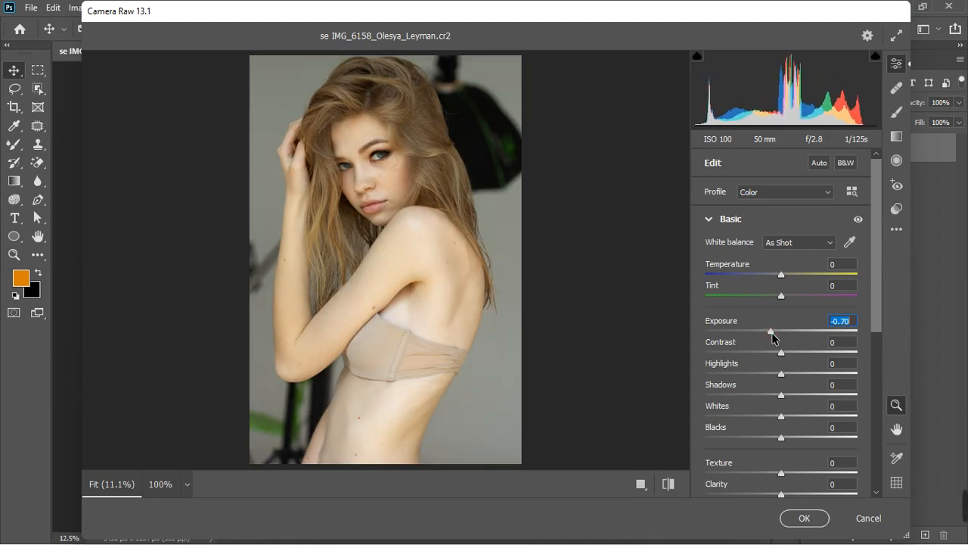
{"action": "left_click_drag", "start_coordinate": [772, 334], "coordinate": [769, 334]}
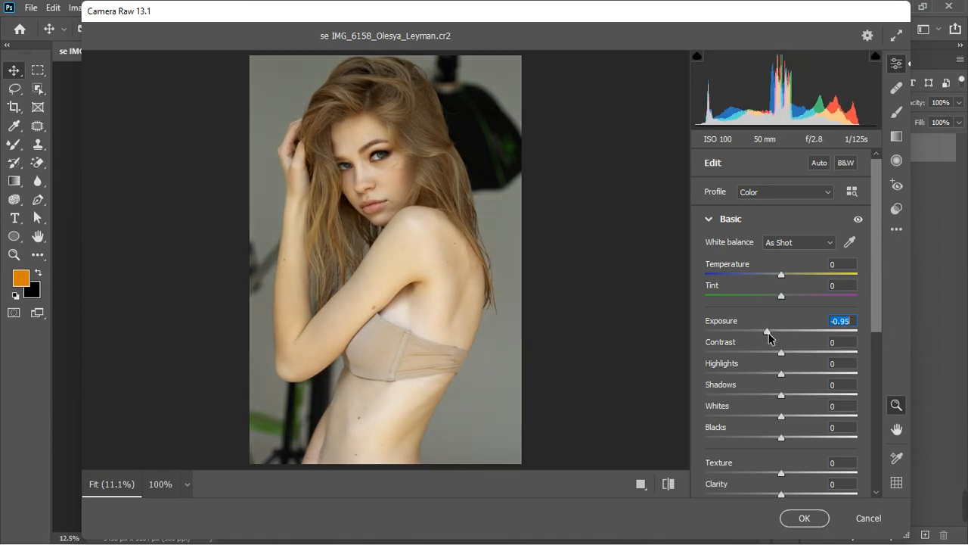
{"action": "left_click", "coordinate": [641, 484]}
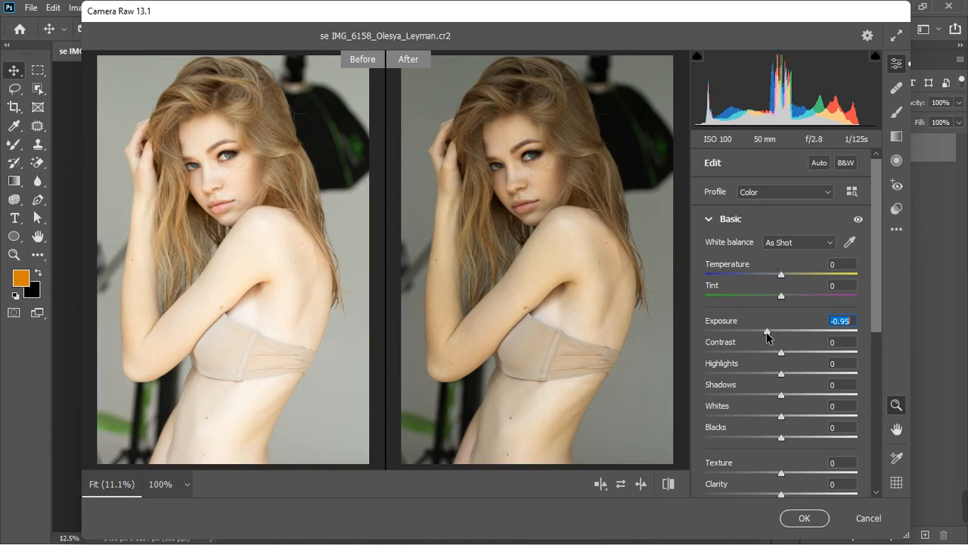
{"action": "left_click_drag", "start_coordinate": [768, 337], "coordinate": [770, 336]}
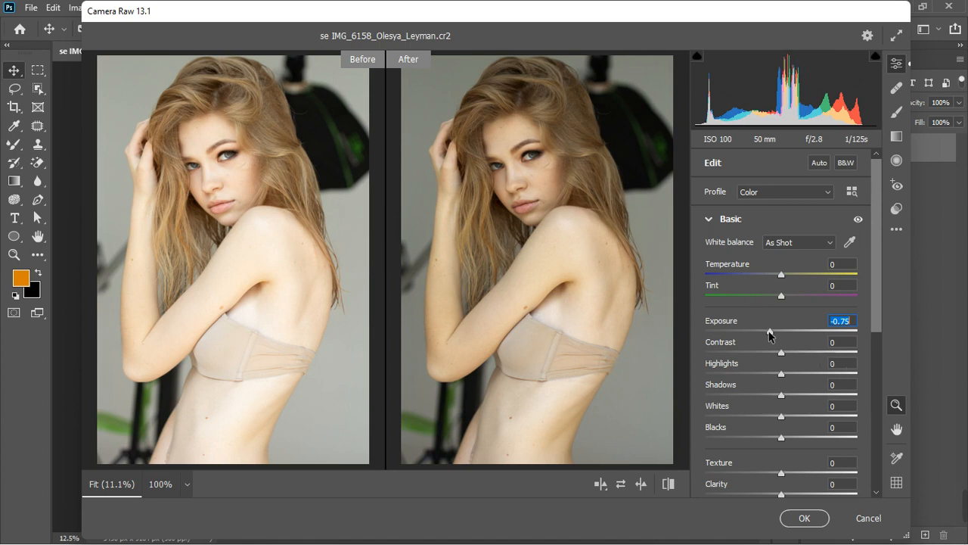
{"action": "left_click_drag", "start_coordinate": [770, 335], "coordinate": [767, 335]}
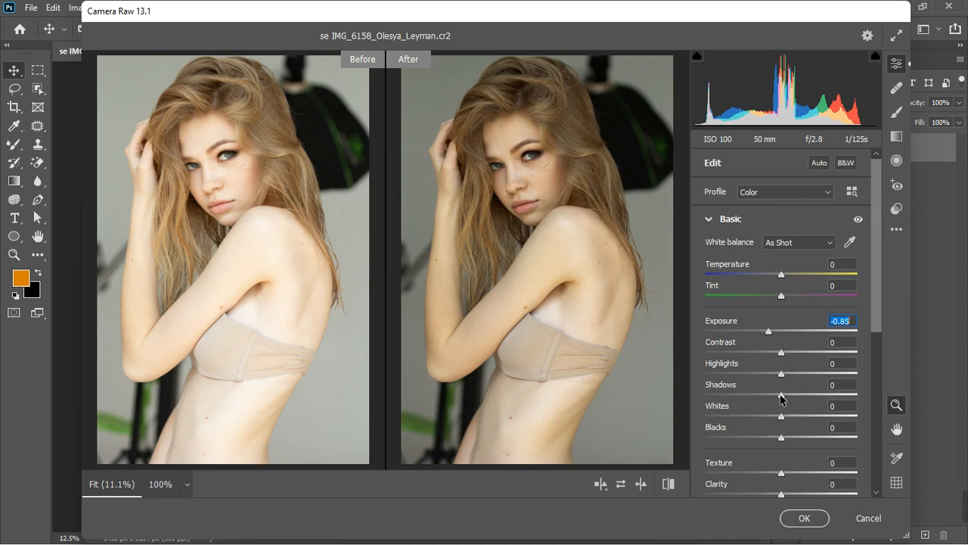
Step: Raise Shadows to +21 and Blacks to +26 and apply the Camera Raw adjustments
{"action": "left_click_drag", "start_coordinate": [782, 395], "coordinate": [796, 398]}
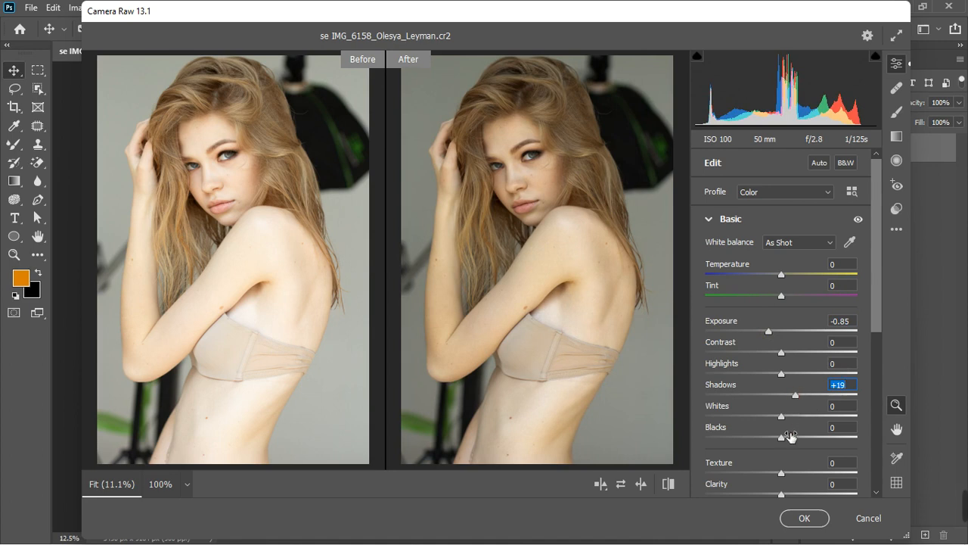
{"action": "left_click_drag", "start_coordinate": [782, 439], "coordinate": [803, 439]}
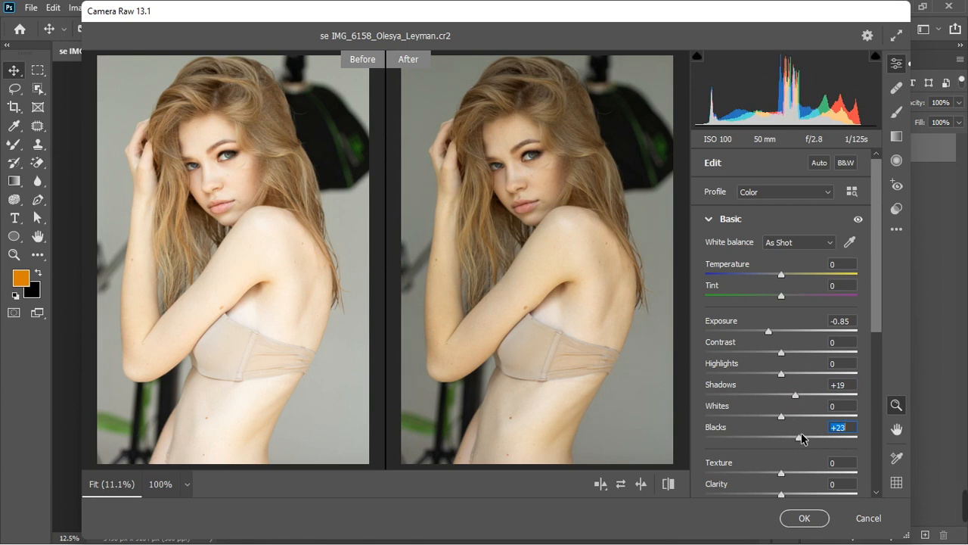
{"action": "left_click_drag", "start_coordinate": [803, 439], "coordinate": [807, 438]}
{"action": "left_click_drag", "start_coordinate": [798, 393], "coordinate": [801, 394]}
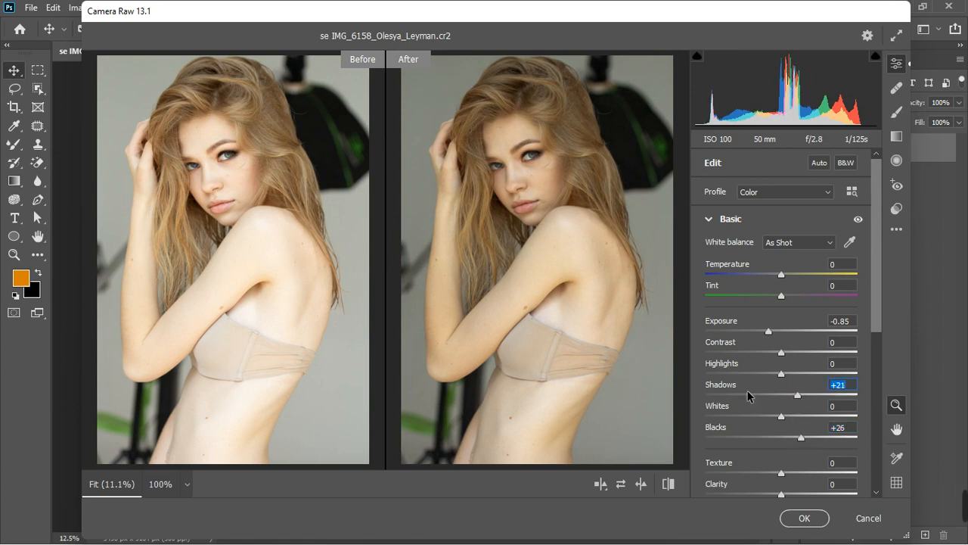
{"action": "left_click", "coordinate": [805, 519]}
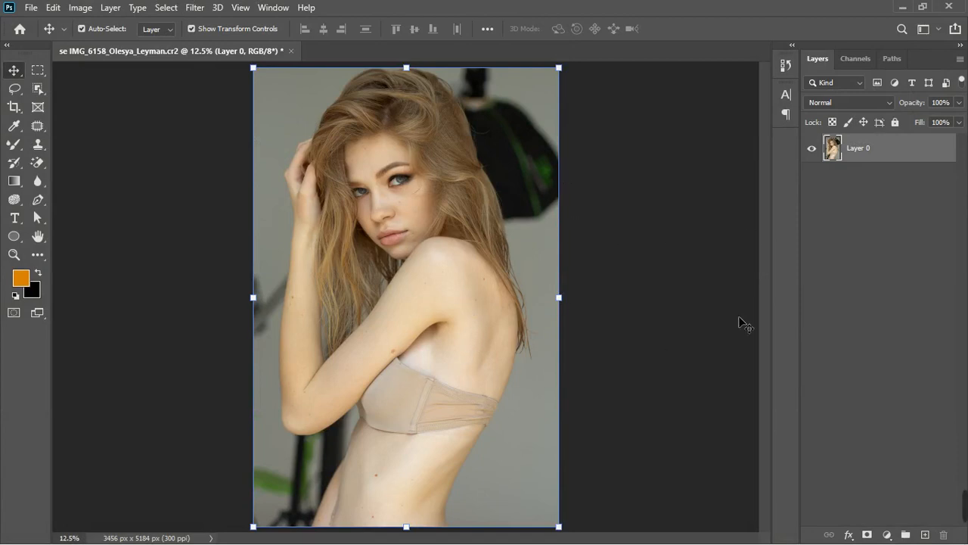
Step: Select the subject automatically and copy the woman onto a new layer
{"action": "left_click", "coordinate": [194, 7]}
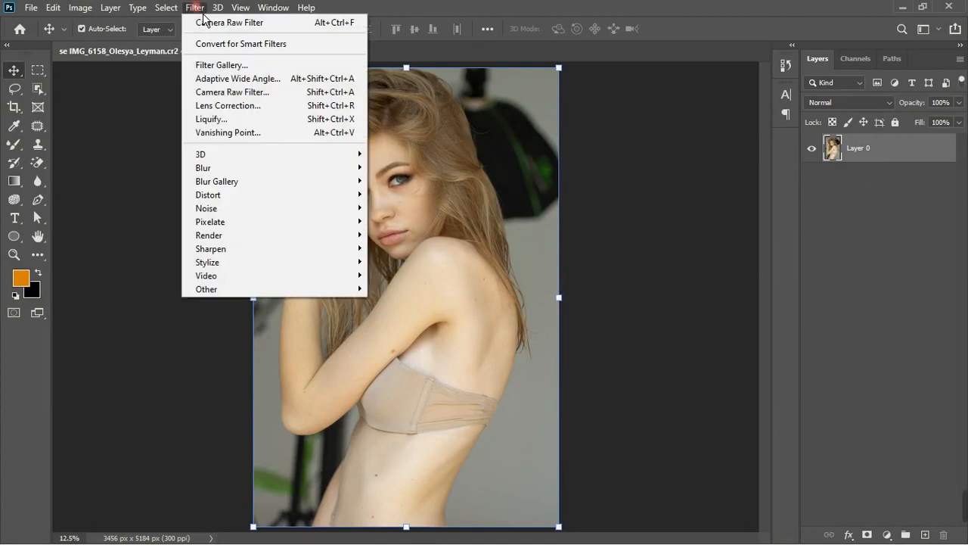
{"action": "key", "text": "Escape"}
{"action": "left_click", "coordinate": [166, 8]}
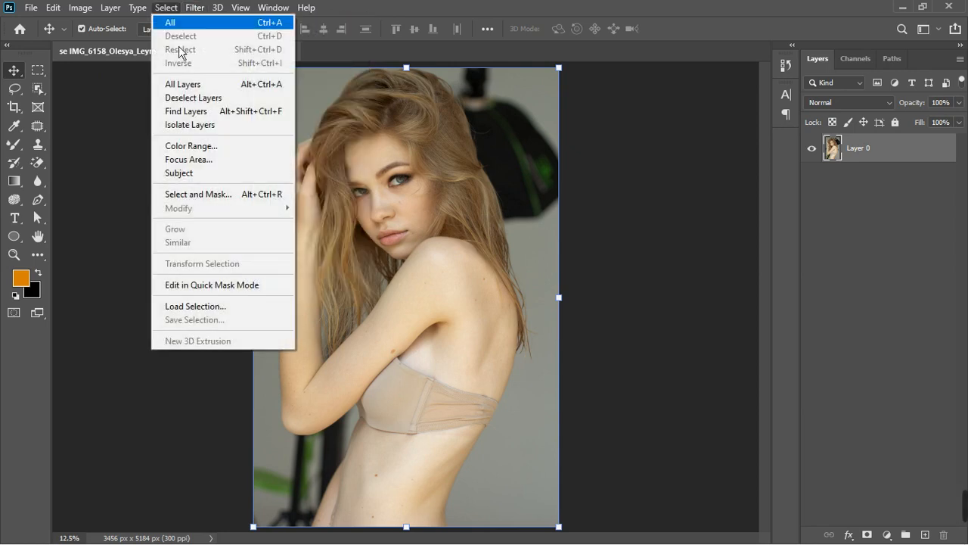
{"action": "left_click", "coordinate": [198, 173]}
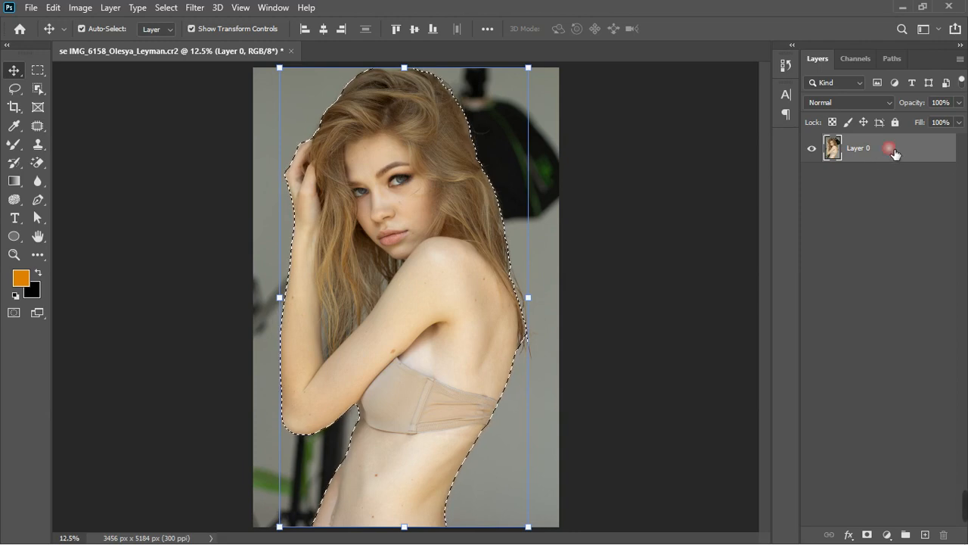
{"action": "key", "text": "ctrl+j"}
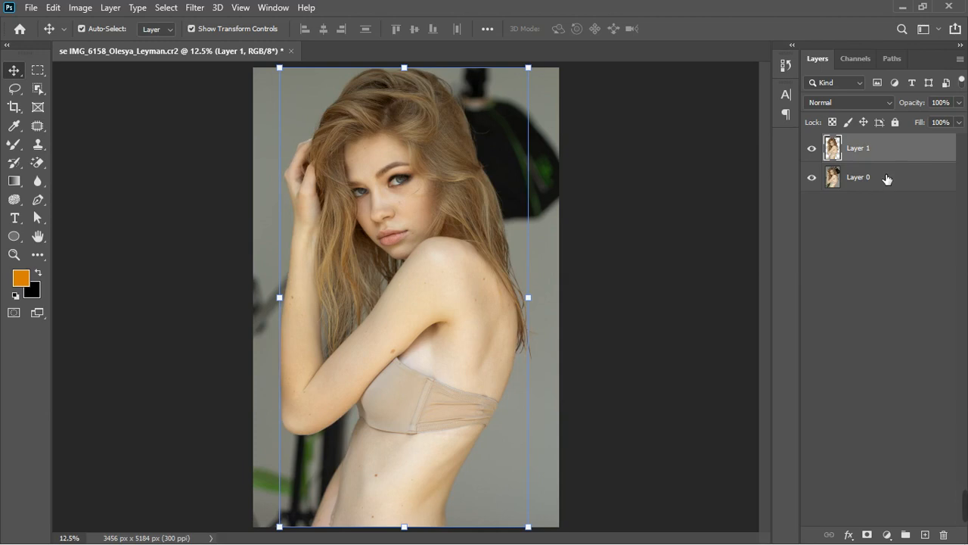
Step: Add an orange Solid Color fill layer directly above Layer 0, beneath the copied subject
{"action": "left_click", "coordinate": [878, 177]}
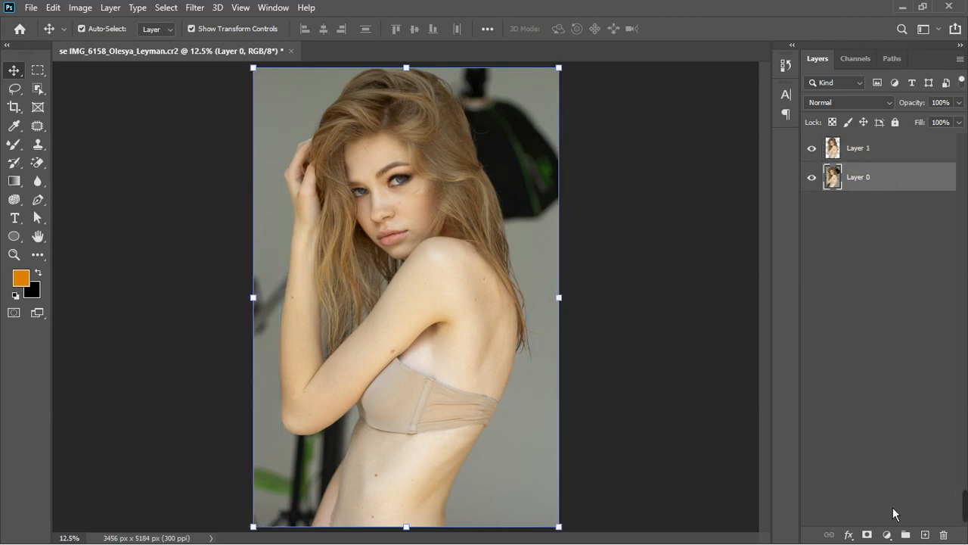
{"action": "left_click", "coordinate": [887, 535]}
{"action": "left_click", "coordinate": [895, 290]}
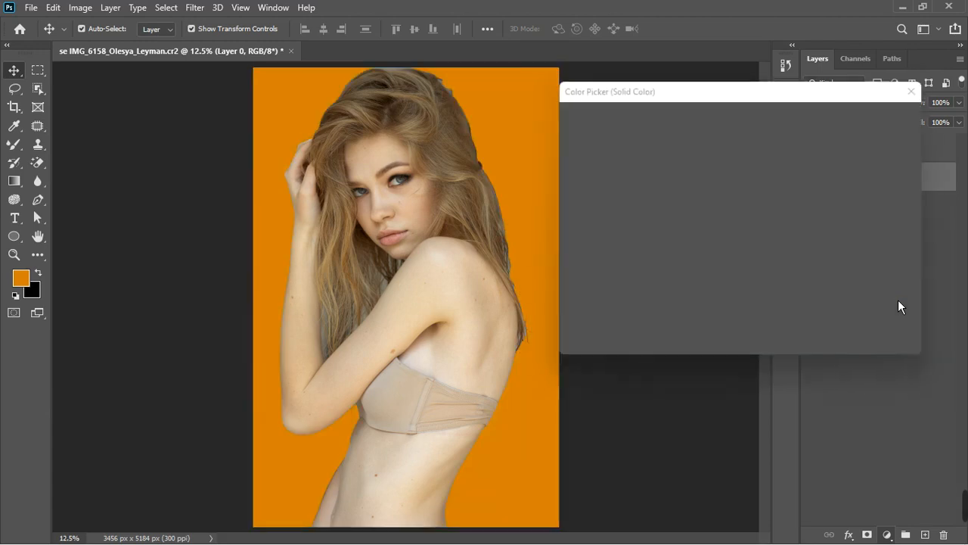
{"action": "left_click", "coordinate": [915, 113]}
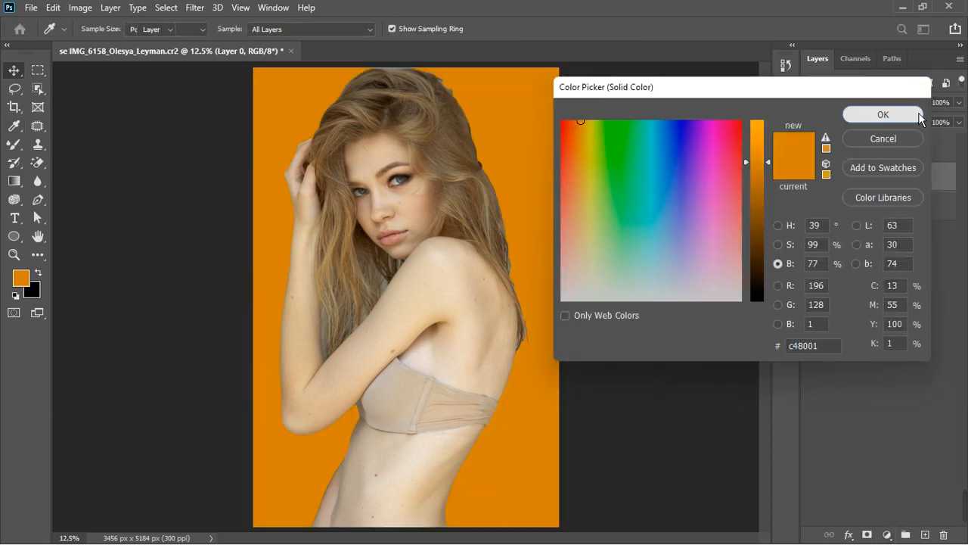
Step: Hide the fill layer and recolour it with the grey 898b80 sampled from the studio backdrop beside the subject
{"action": "left_click", "coordinate": [811, 177]}
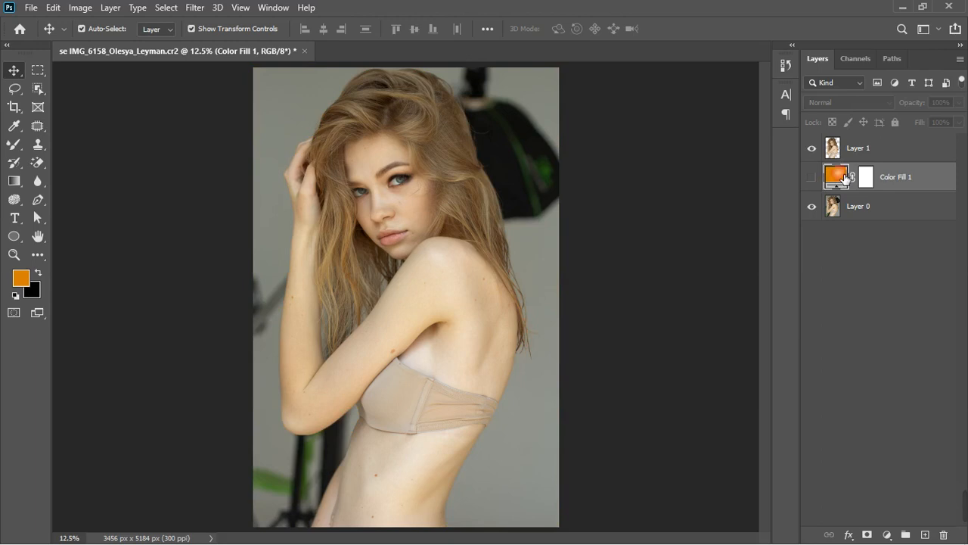
{"action": "double_click", "coordinate": [846, 177]}
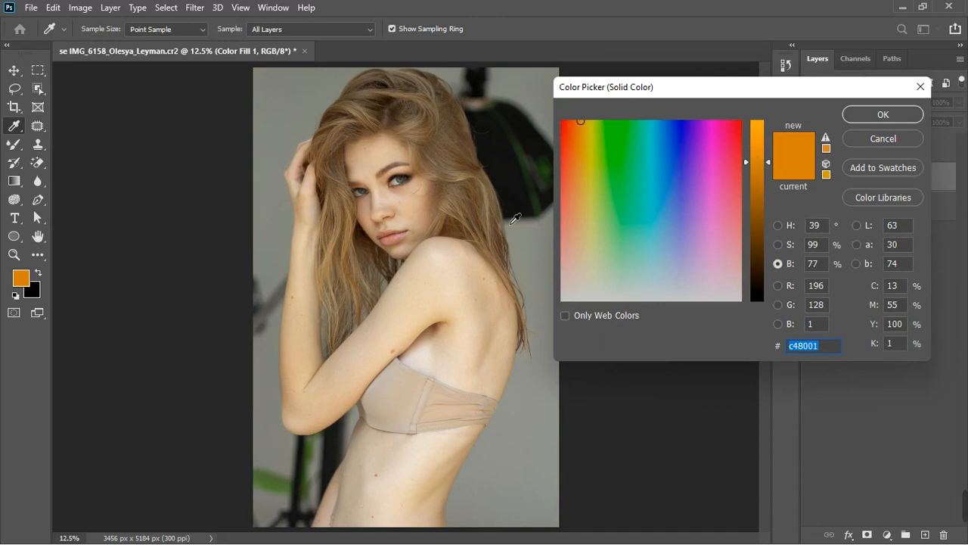
{"action": "left_click", "coordinate": [538, 248]}
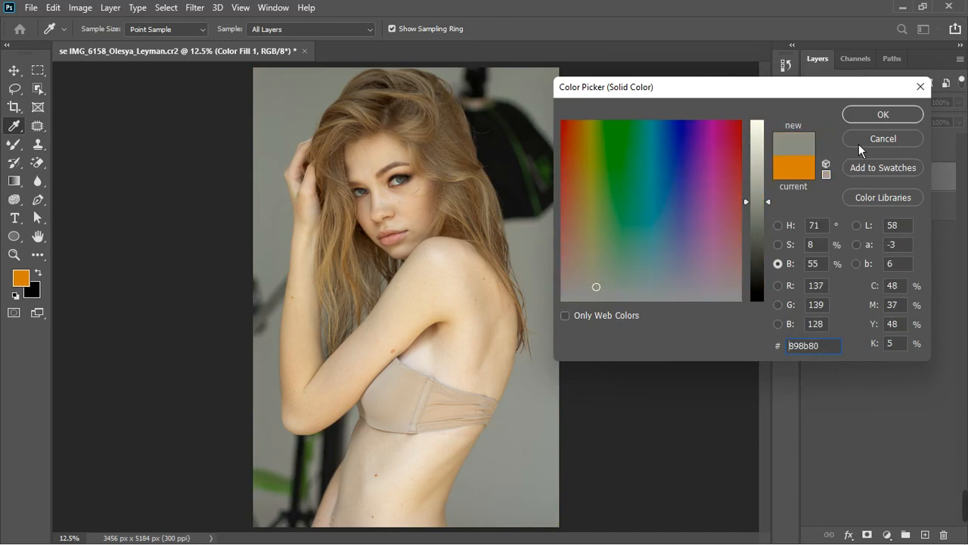
{"action": "left_click", "coordinate": [875, 115]}
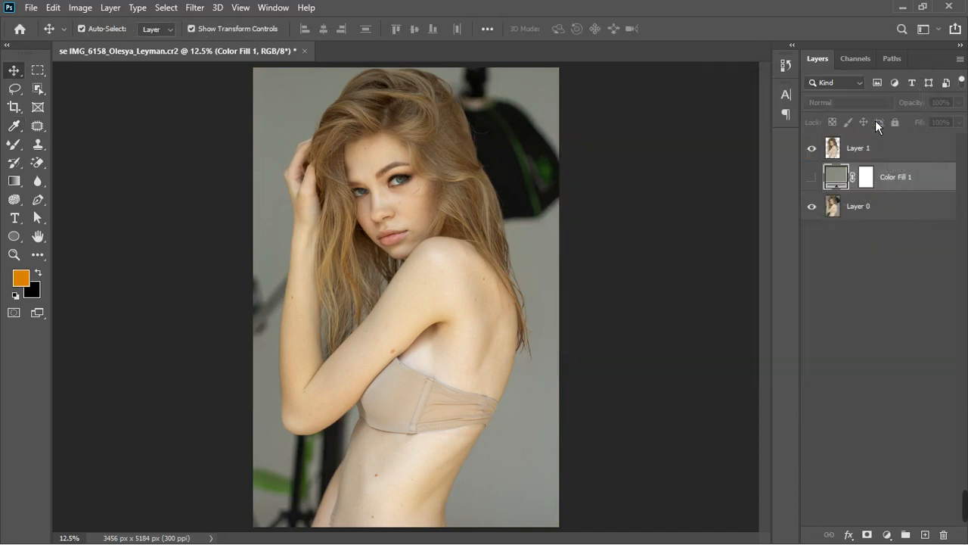
Step: Make the grey fill layer visible and invert its layer mask to black
{"action": "left_click", "coordinate": [812, 178]}
{"action": "left_click", "coordinate": [816, 181]}
{"action": "left_click", "coordinate": [813, 178]}
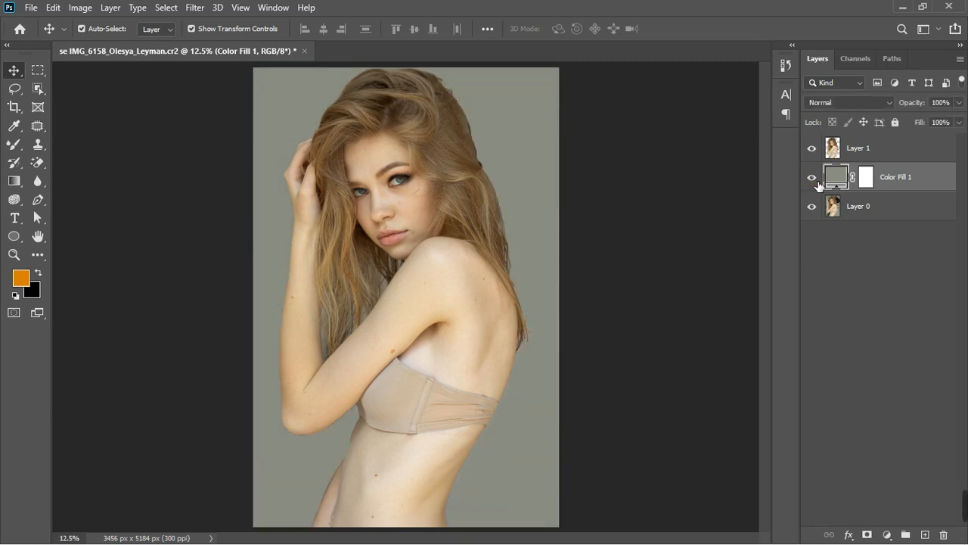
{"action": "left_click", "coordinate": [871, 179]}
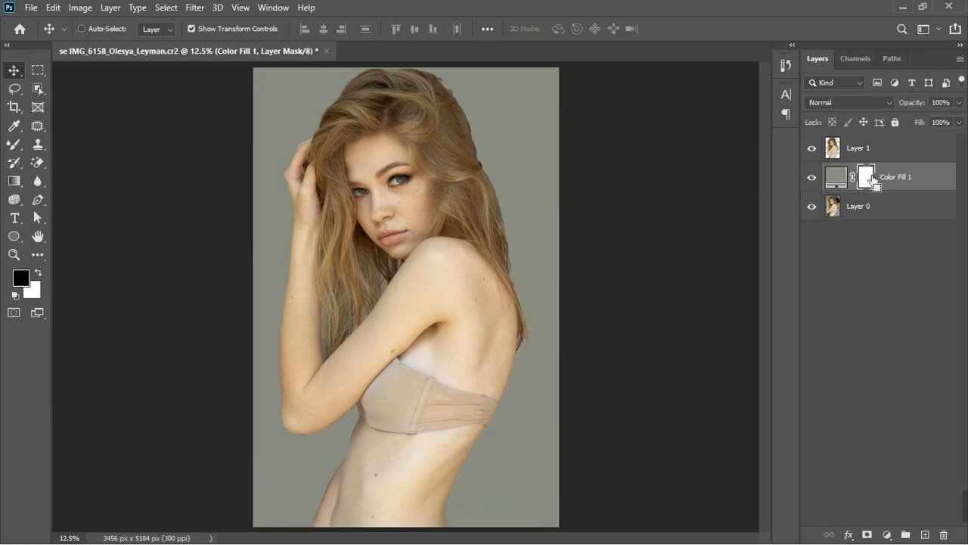
{"action": "key", "text": "ctrl+i"}
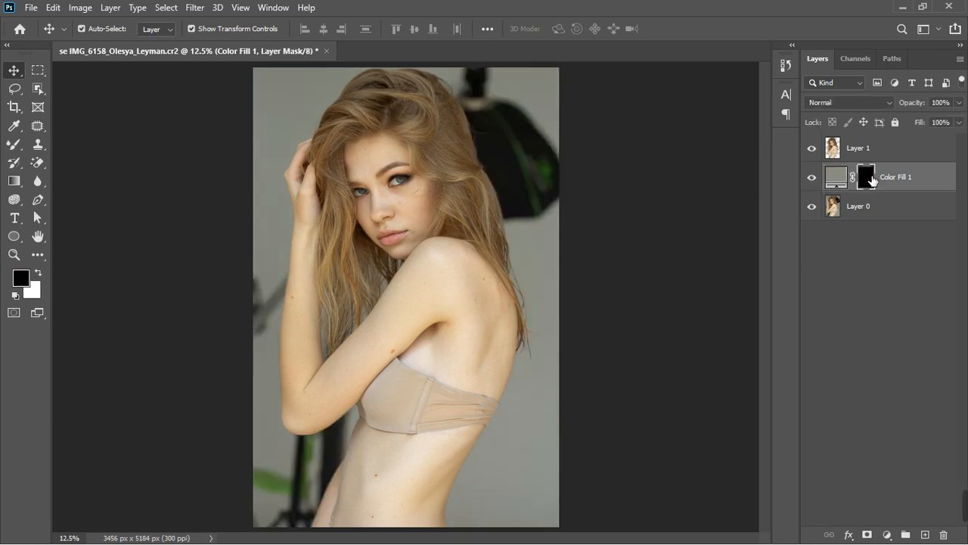
Step: Paint white on the fill layer's mask with 800 px and 250 px brushes, covering the softbox, the light stands and the green object
{"action": "left_click", "coordinate": [14, 144]}
{"action": "key", "text": "shift+b"}
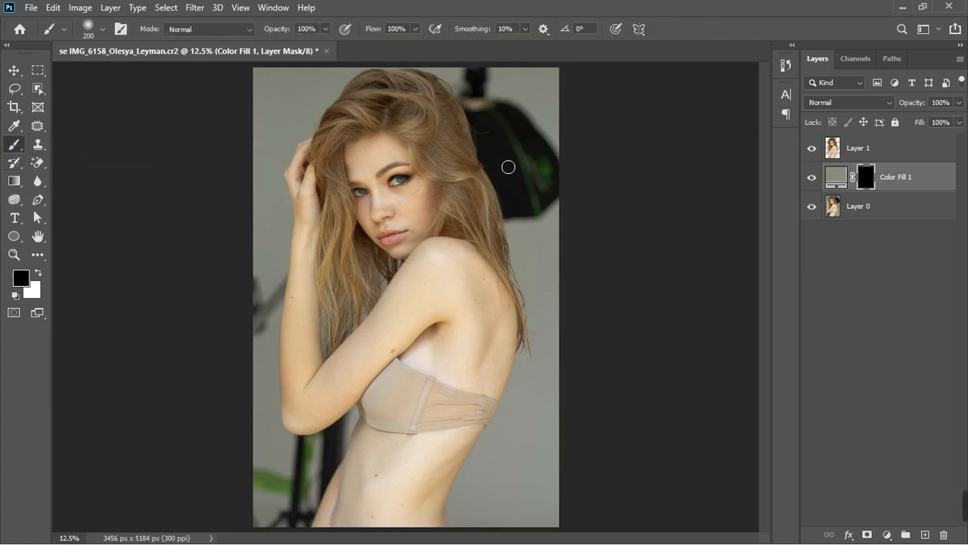
{"action": "key", "text": "bracketright"}
{"action": "key", "text": "bracketright"}
{"action": "key", "text": "bracketright"}
{"action": "key", "text": "bracketright"}
{"action": "key", "text": "bracketright"}
{"action": "key", "text": "bracketright"}
{"action": "key", "text": "bracketright"}
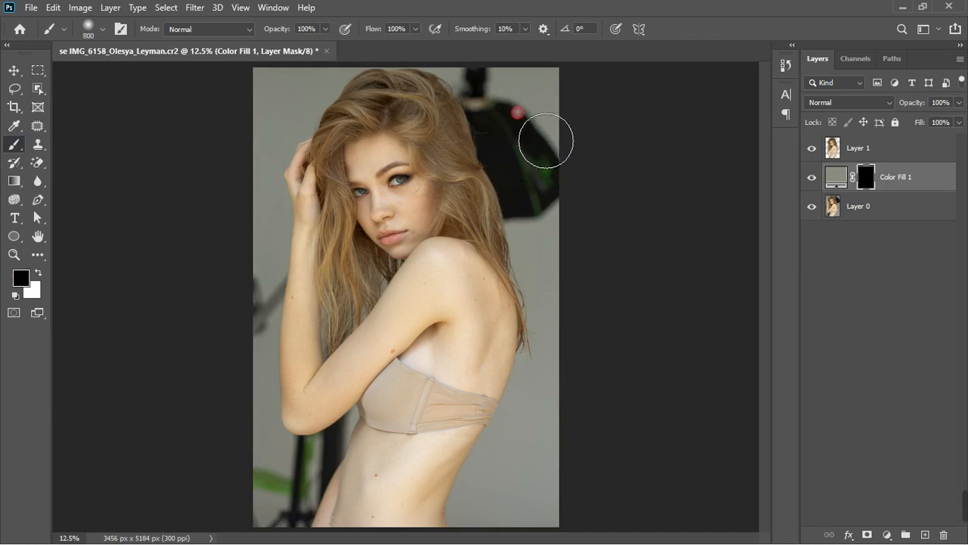
{"action": "key", "text": "x"}
{"action": "mouse_move", "coordinate": [547, 141]}
{"action": "left_mouse_down"}
{"action": "mouse_move", "coordinate": [577, 256]}
{"action": "mouse_move", "coordinate": [575, 195]}
{"action": "mouse_move", "coordinate": [588, 169]}
{"action": "mouse_move", "coordinate": [559, 214]}
{"action": "mouse_move", "coordinate": [520, 98]}
{"action": "left_mouse_up"}
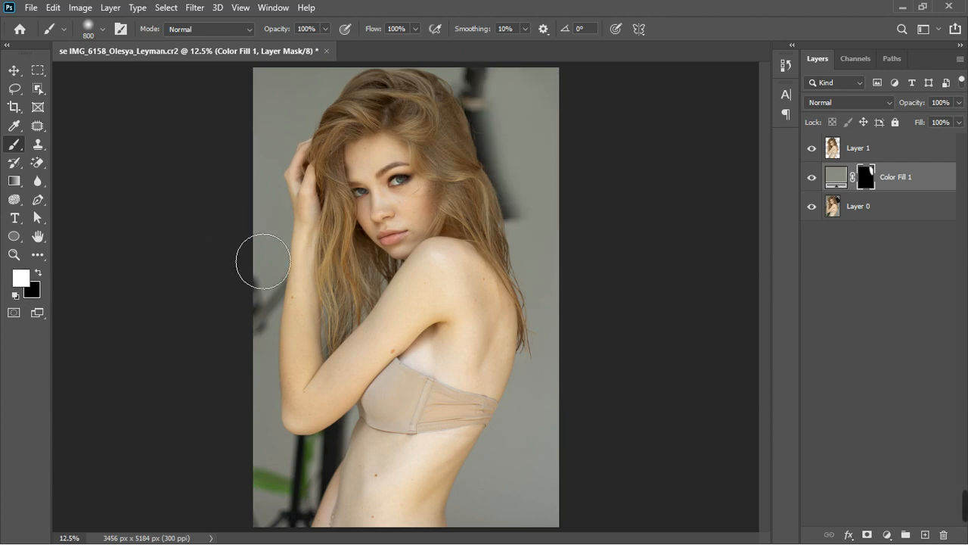
{"action": "mouse_move", "coordinate": [277, 342]}
{"action": "left_mouse_down"}
{"action": "mouse_move", "coordinate": [281, 309]}
{"action": "mouse_move", "coordinate": [296, 298]}
{"action": "mouse_move", "coordinate": [275, 303]}
{"action": "left_mouse_up"}
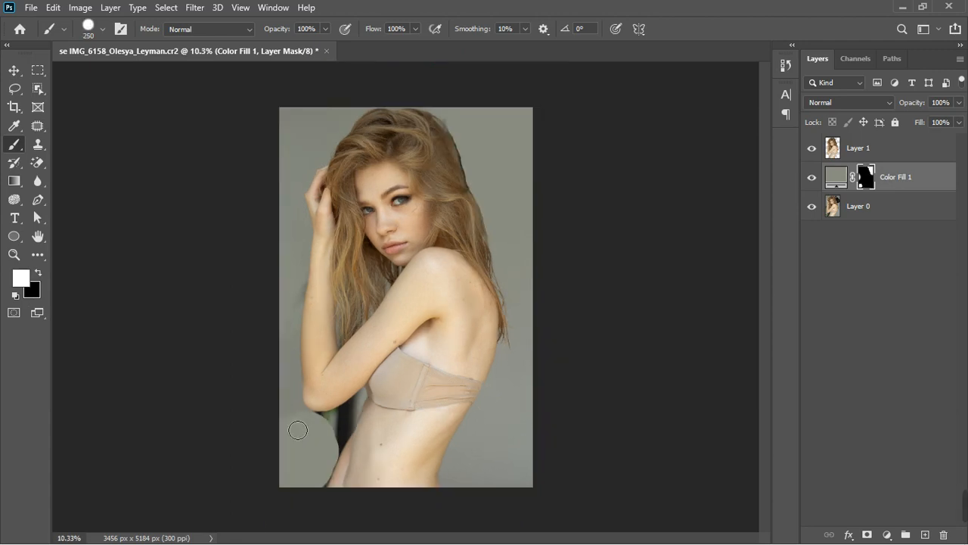
{"action": "mouse_move", "coordinate": [295, 412]}
{"action": "left_mouse_down"}
{"action": "mouse_move", "coordinate": [343, 433]}
{"action": "mouse_move", "coordinate": [376, 402]}
{"action": "mouse_move", "coordinate": [326, 494]}
{"action": "mouse_move", "coordinate": [370, 413]}
{"action": "mouse_move", "coordinate": [339, 484]}
{"action": "mouse_move", "coordinate": [348, 443]}
{"action": "left_mouse_up"}
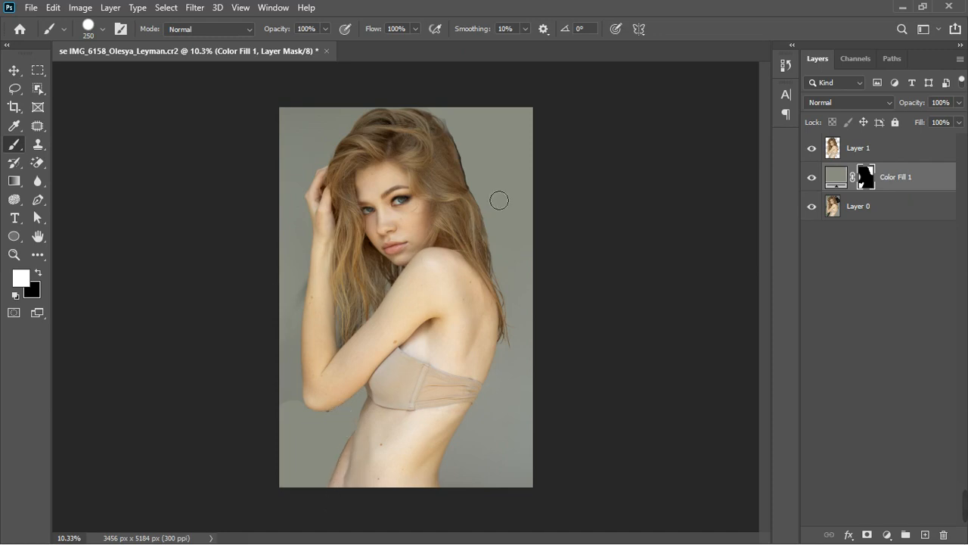
Step: Paint the fill layer's mask white over the remaining backdrop around the hair and arm, and compare with the fill hidden
{"action": "mouse_move", "coordinate": [465, 183]}
{"action": "left_mouse_down"}
{"action": "mouse_move", "coordinate": [449, 125]}
{"action": "mouse_move", "coordinate": [422, 111]}
{"action": "mouse_move", "coordinate": [321, 109]}
{"action": "left_mouse_up"}
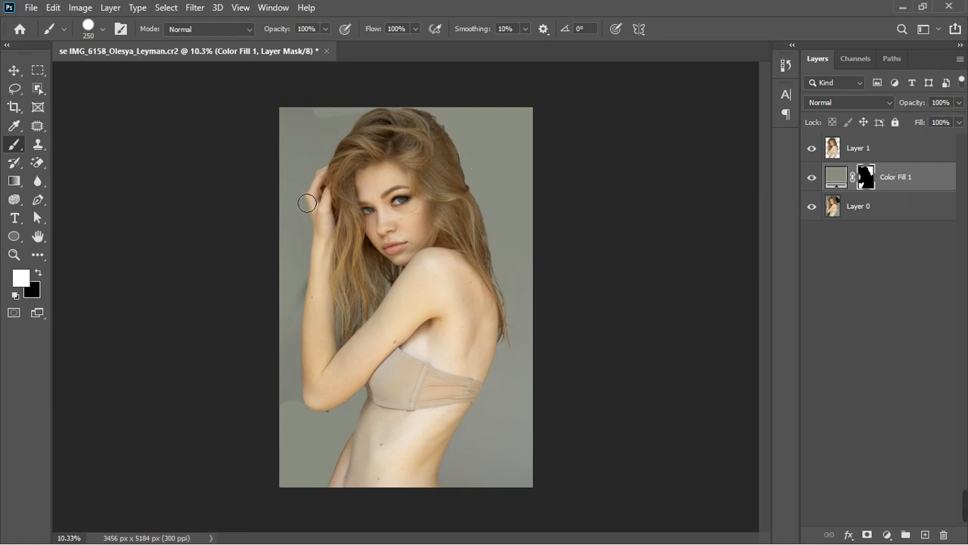
{"action": "mouse_move", "coordinate": [308, 206]}
{"action": "left_mouse_down"}
{"action": "mouse_move", "coordinate": [315, 280]}
{"action": "mouse_move", "coordinate": [309, 344]}
{"action": "mouse_move", "coordinate": [293, 375]}
{"action": "mouse_move", "coordinate": [310, 251]}
{"action": "mouse_move", "coordinate": [307, 125]}
{"action": "mouse_move", "coordinate": [271, 198]}
{"action": "mouse_move", "coordinate": [280, 394]}
{"action": "left_mouse_up"}
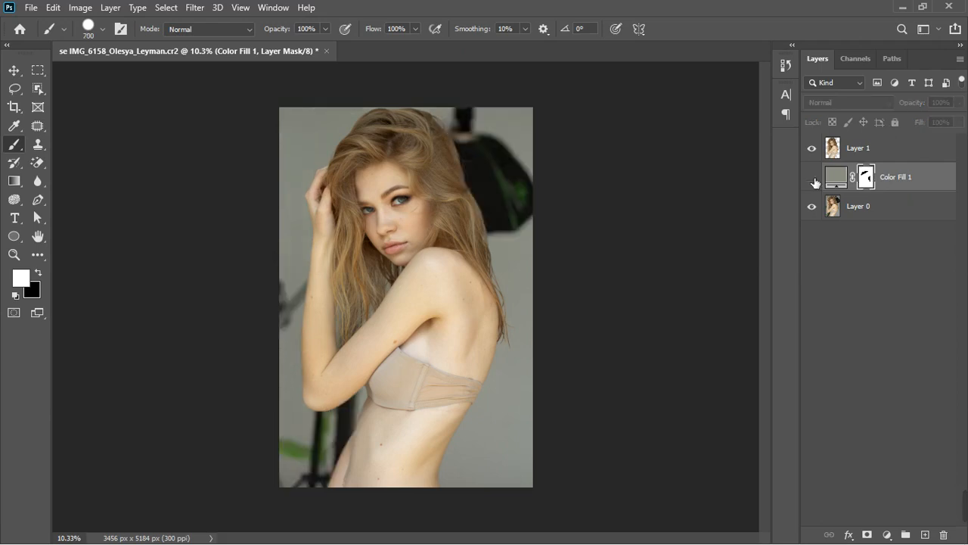
{"action": "left_click", "coordinate": [814, 180]}
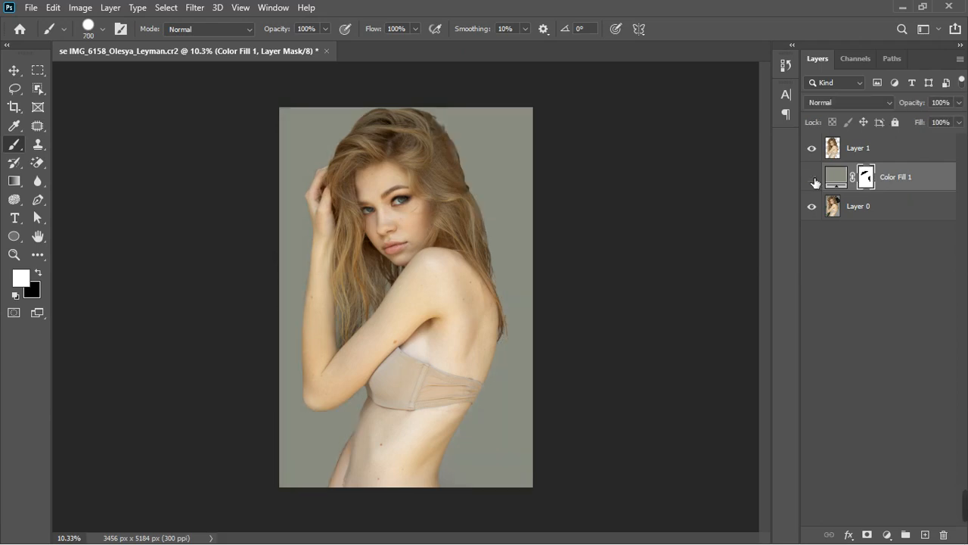
{"action": "left_click", "coordinate": [814, 181]}
{"action": "left_click", "coordinate": [815, 181]}
{"action": "left_click", "coordinate": [815, 181]}
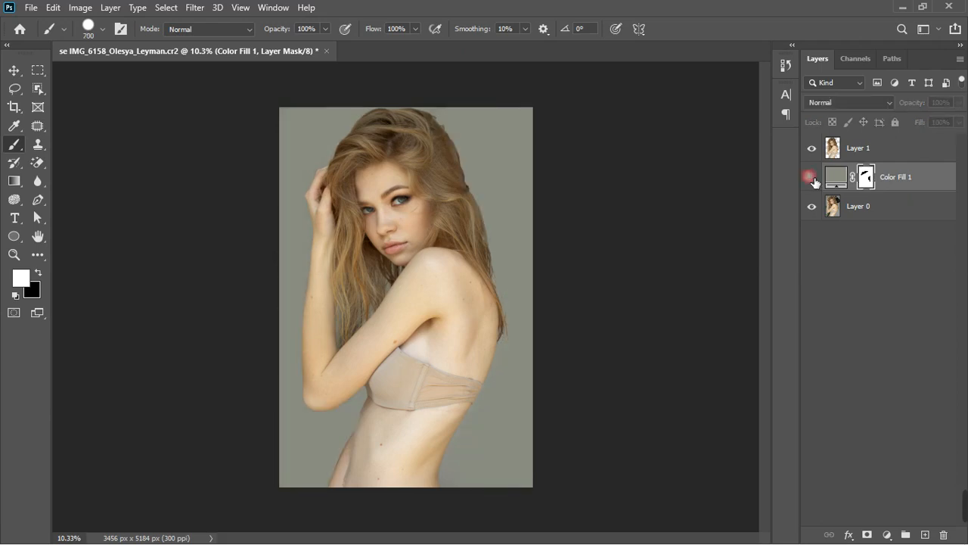
Step: With the fill layer visible, paint black on its mask over the head and hair using a 700 px brush
{"action": "key", "text": "x"}
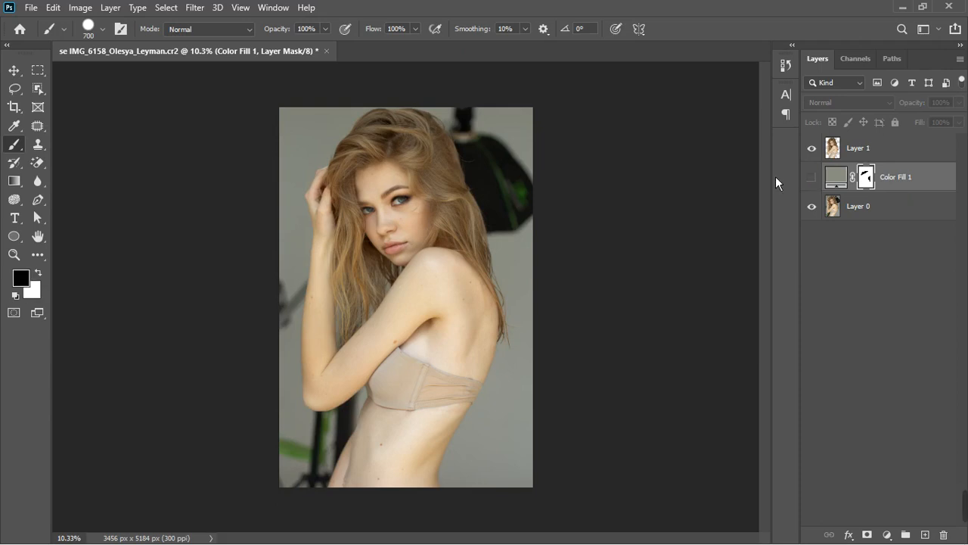
{"action": "left_click", "coordinate": [869, 177]}
{"action": "left_click", "coordinate": [812, 179]}
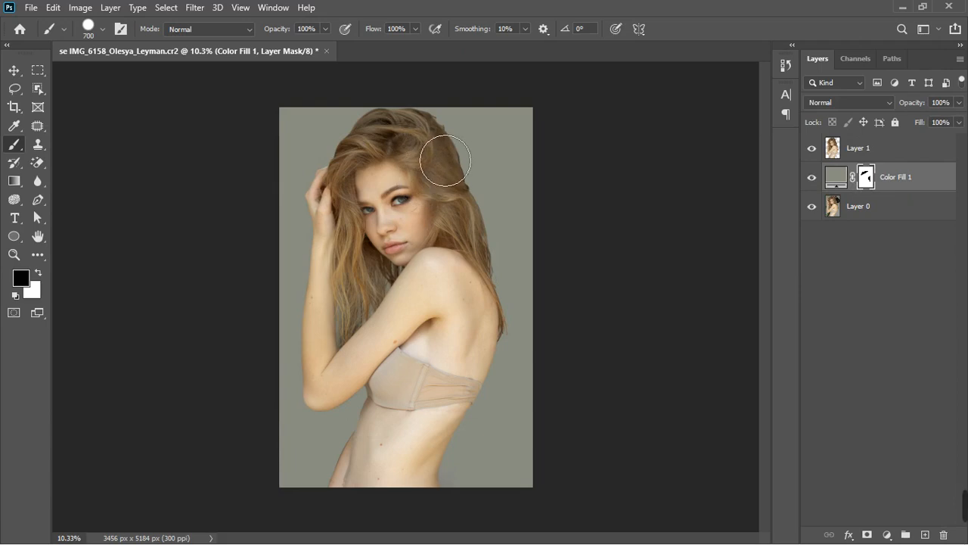
{"action": "left_click", "coordinate": [436, 169]}
{"action": "left_click", "coordinate": [446, 158]}
{"action": "left_click", "coordinate": [448, 155]}
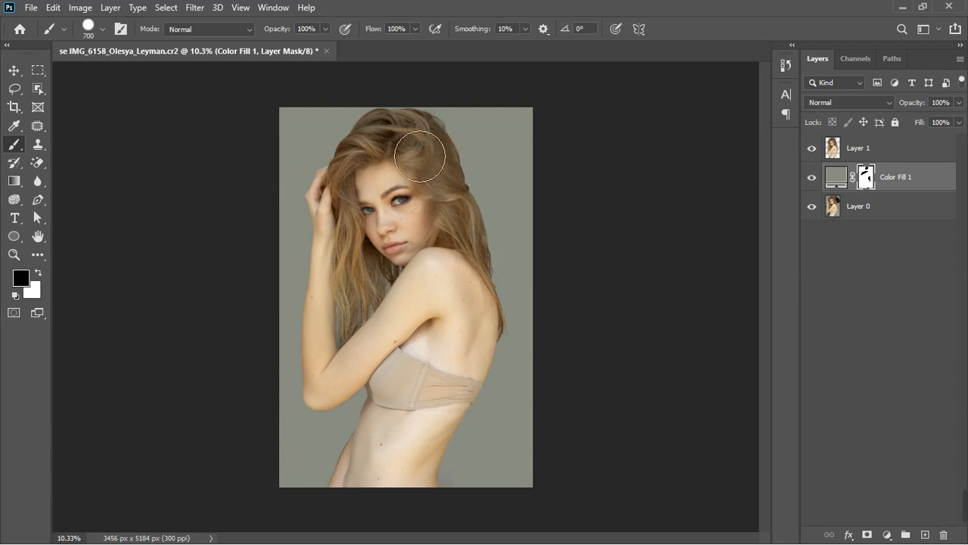
{"action": "left_click", "coordinate": [369, 187]}
{"action": "left_click", "coordinate": [368, 197]}
{"action": "left_click", "coordinate": [364, 206]}
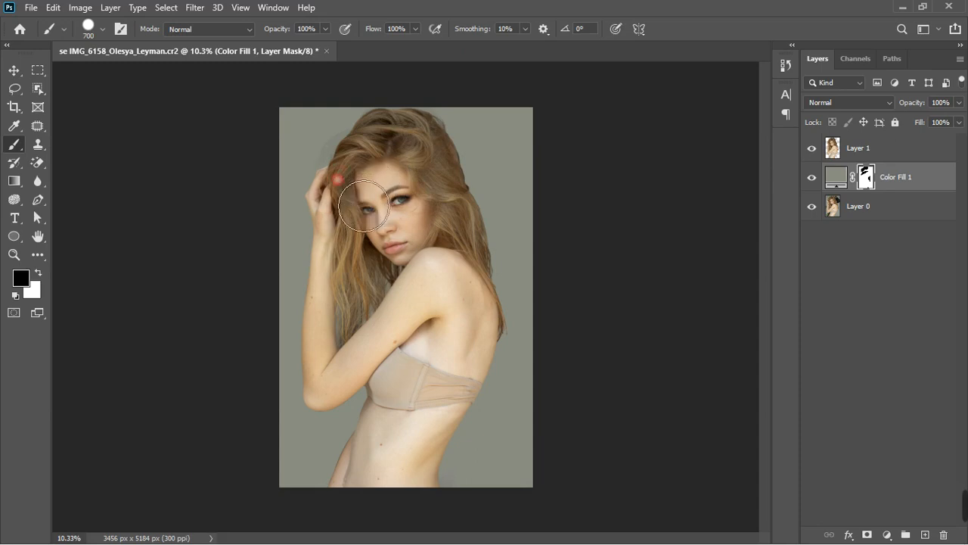
{"action": "mouse_move", "coordinate": [364, 206]}
{"action": "left_mouse_down"}
{"action": "mouse_move", "coordinate": [399, 172]}
{"action": "mouse_move", "coordinate": [421, 144]}
{"action": "left_mouse_up"}
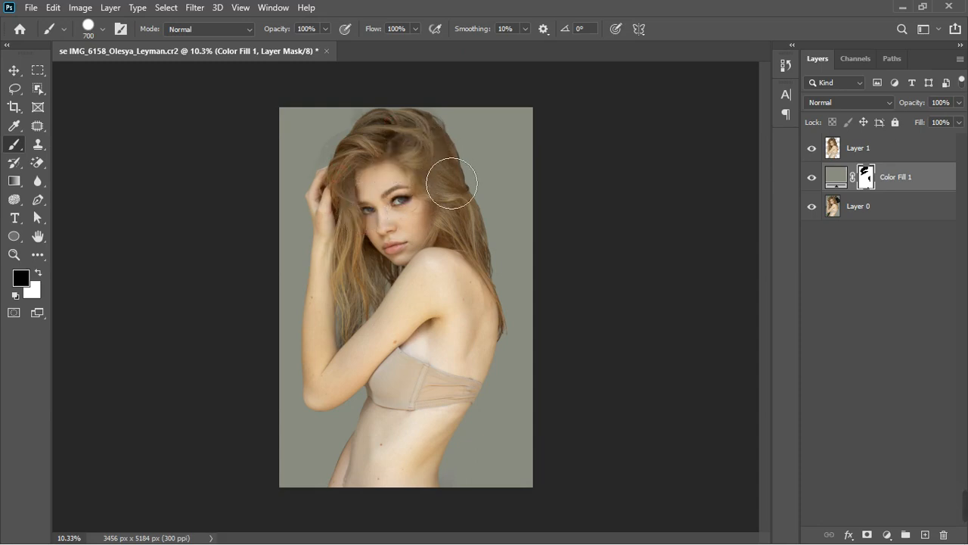
Step: Toggle the grey fill layer's visibility to compare the masked backdrop with the original studio background
{"action": "left_click", "coordinate": [812, 179]}
{"action": "left_click", "coordinate": [813, 179]}
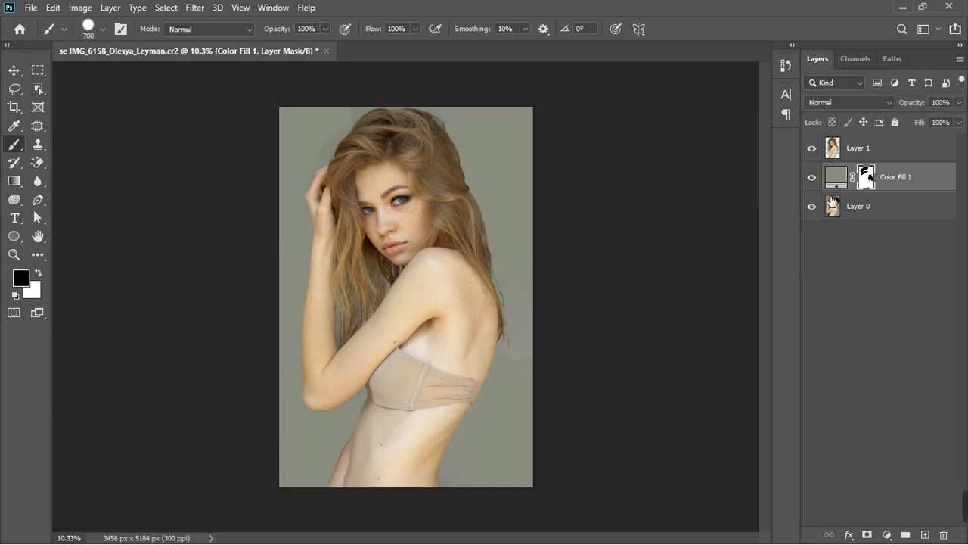
{"action": "left_click", "coordinate": [816, 180]}
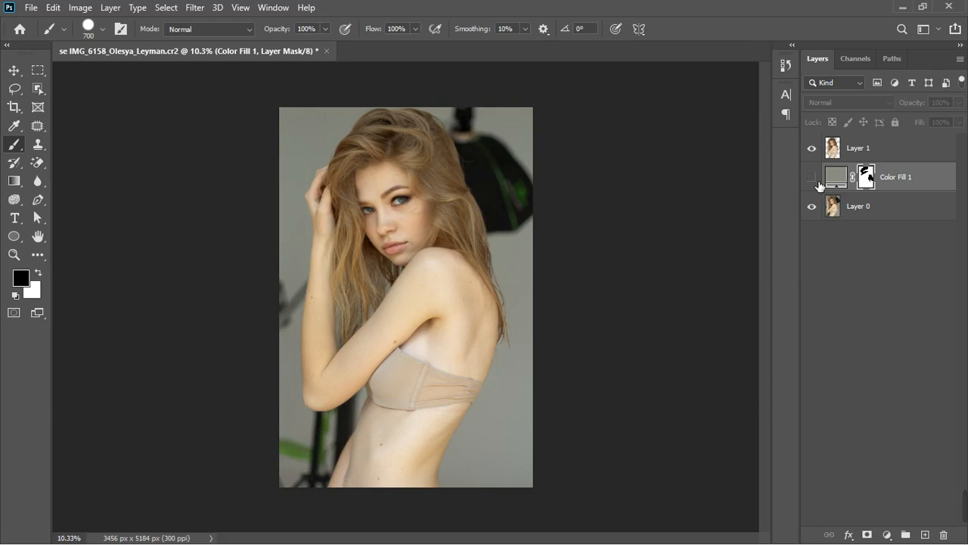
{"action": "left_click", "coordinate": [813, 180]}
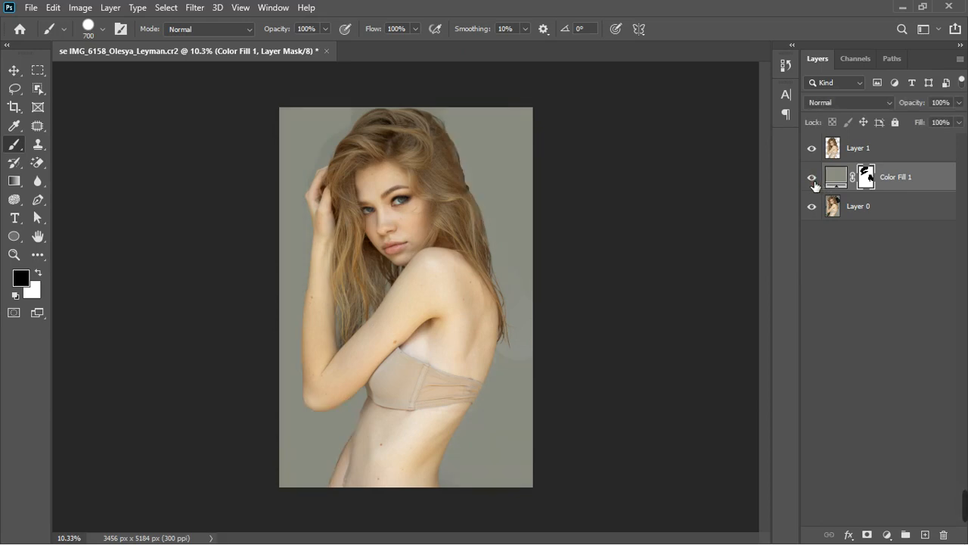
{"action": "left_click", "coordinate": [813, 180]}
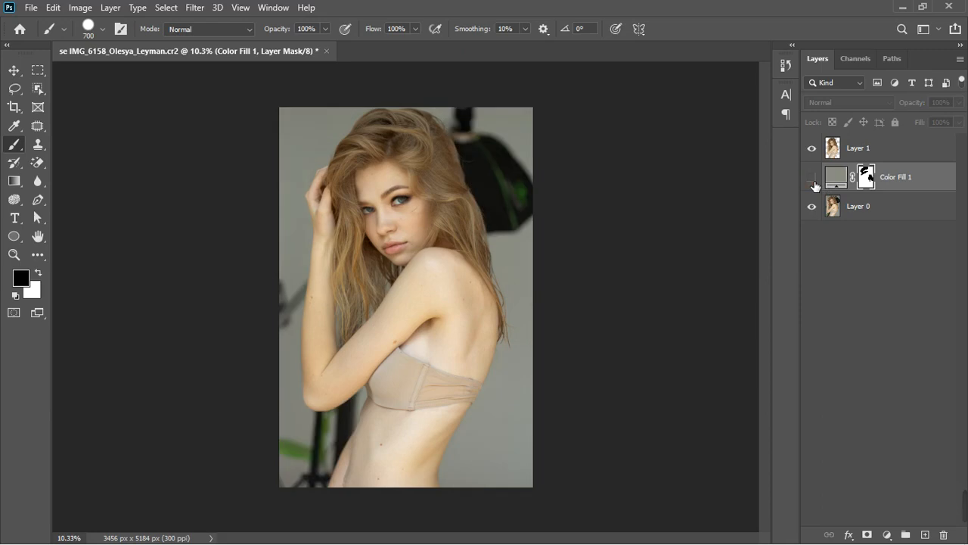
{"action": "left_click", "coordinate": [813, 180]}
{"action": "left_click", "coordinate": [813, 180]}
{"action": "left_click", "coordinate": [813, 177]}
Step: Paint black on the fill layer's mask with the 700 px brush beside the bent arm and hair, comparing with the fill hidden
{"action": "mouse_move", "coordinate": [352, 359]}
{"action": "left_mouse_down"}
{"action": "mouse_move", "coordinate": [335, 378]}
{"action": "mouse_move", "coordinate": [345, 361]}
{"action": "mouse_move", "coordinate": [270, 400]}
{"action": "mouse_move", "coordinate": [292, 396]}
{"action": "left_mouse_up"}
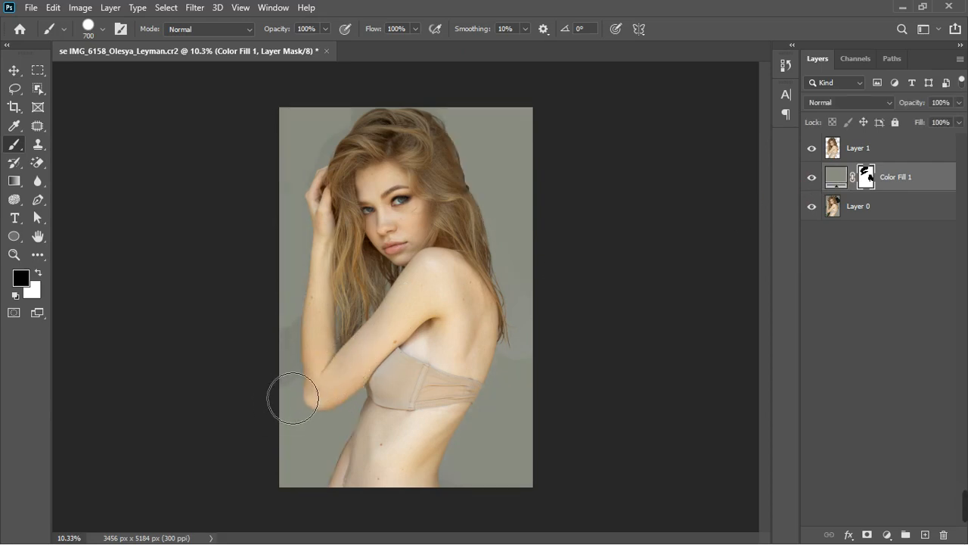
{"action": "left_click", "coordinate": [813, 178]}
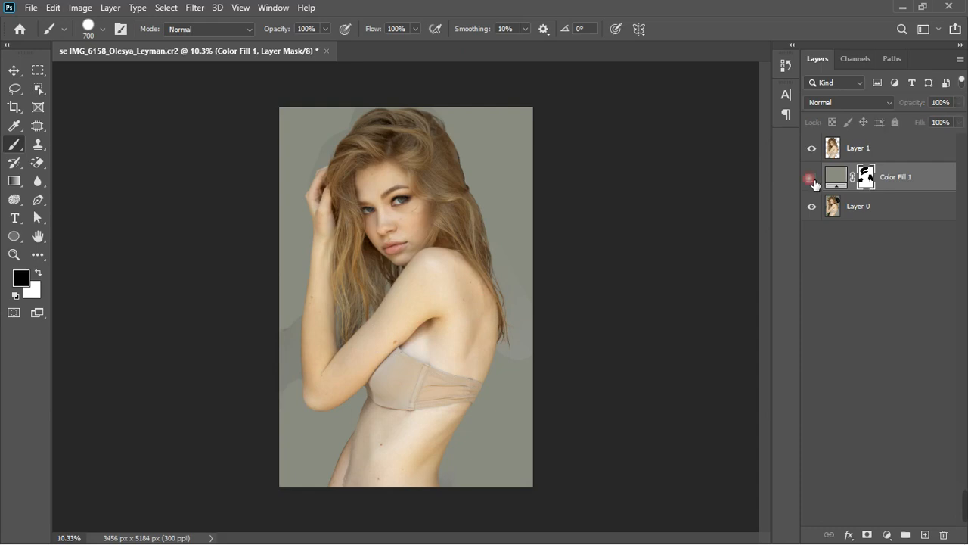
{"action": "left_click", "coordinate": [813, 178]}
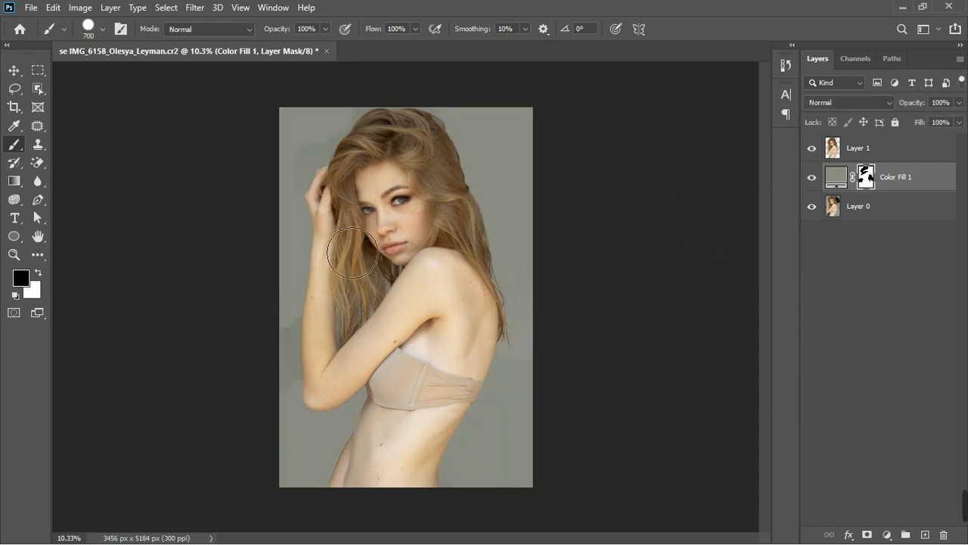
{"action": "left_click", "coordinate": [812, 178]}
{"action": "left_click", "coordinate": [813, 178]}
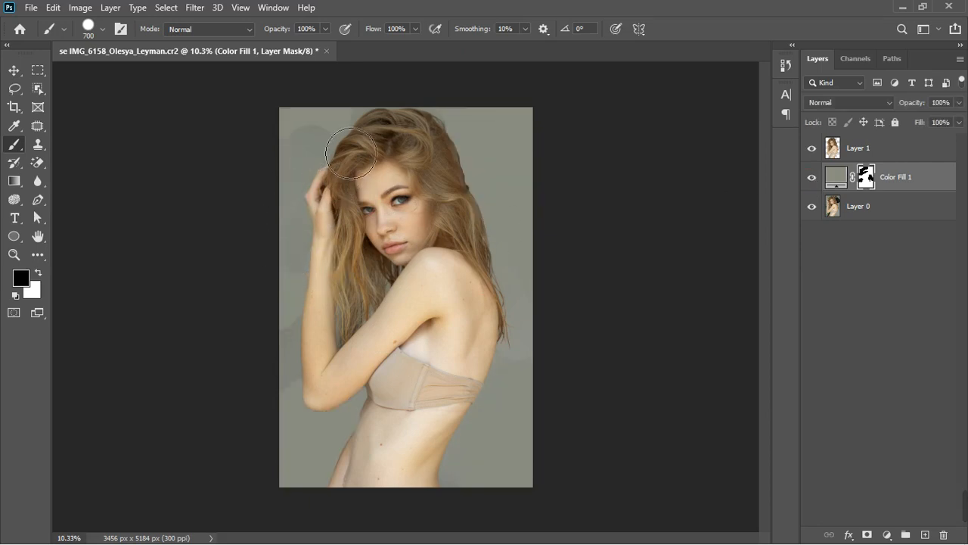
{"action": "mouse_move", "coordinate": [320, 146]}
{"action": "left_mouse_down"}
{"action": "mouse_move", "coordinate": [318, 156]}
{"action": "mouse_move", "coordinate": [348, 143]}
{"action": "left_mouse_up"}
{"action": "left_click", "coordinate": [470, 233]}
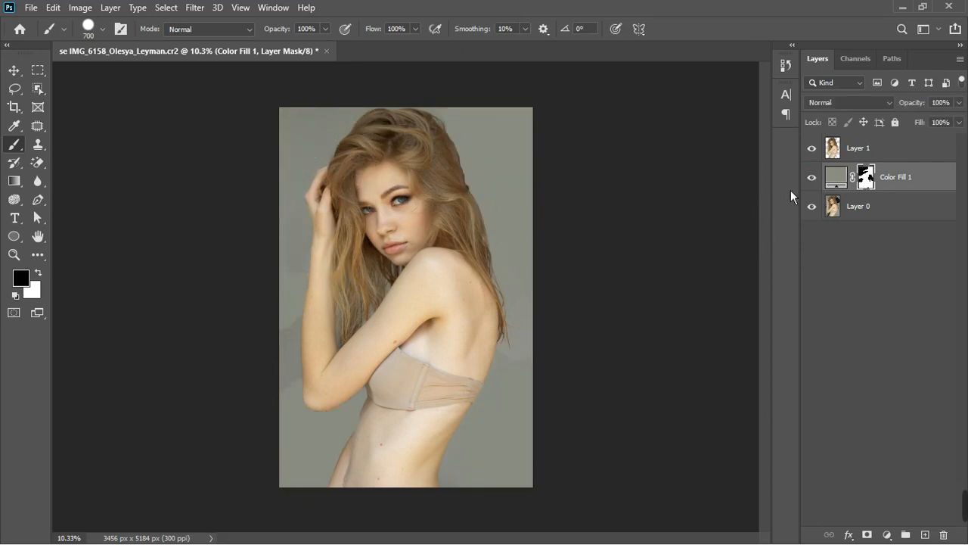
{"action": "left_click", "coordinate": [813, 178]}
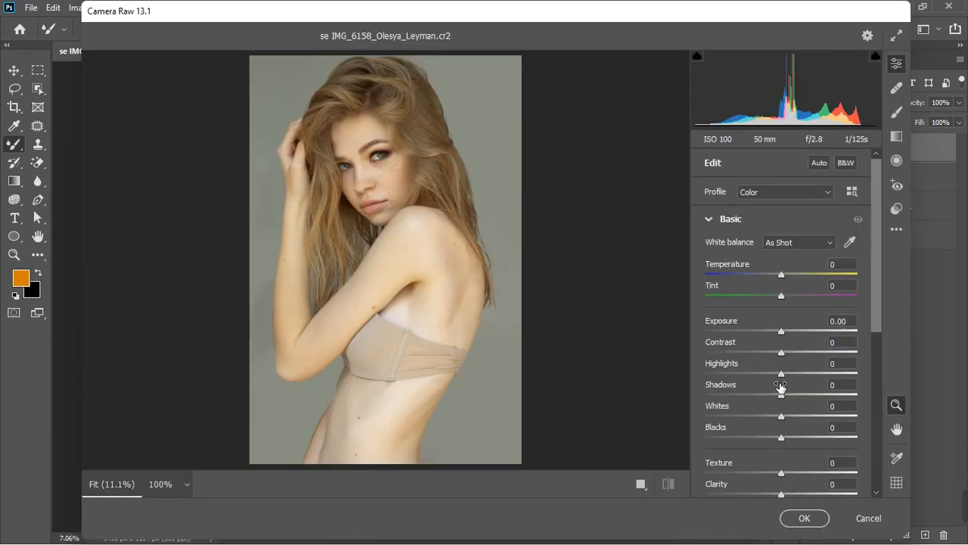
Step: Brighten the portrait in Camera Raw with Highlights +36, Whites +11 and Exposure +0.05
{"action": "left_click_drag", "start_coordinate": [782, 373], "coordinate": [802, 370]}
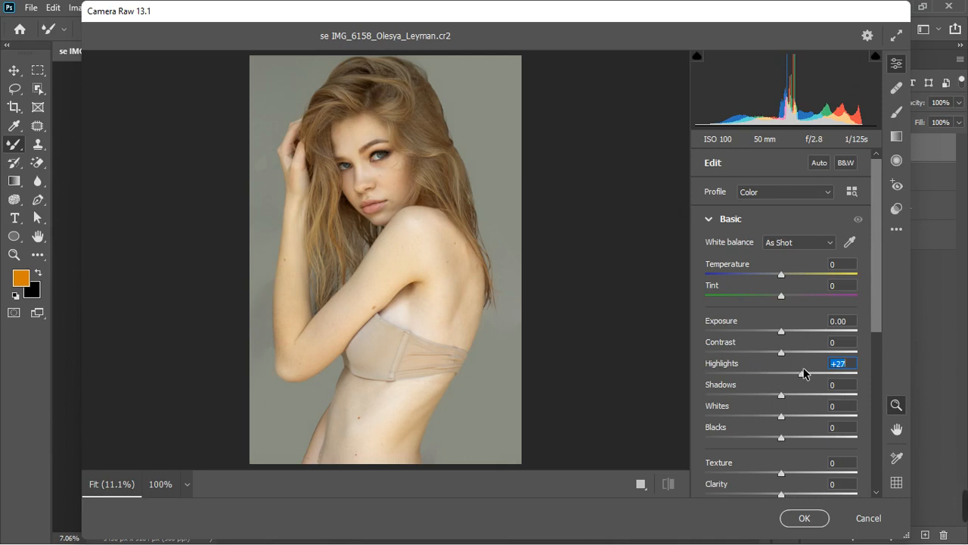
{"action": "left_click_drag", "start_coordinate": [782, 416], "coordinate": [792, 420]}
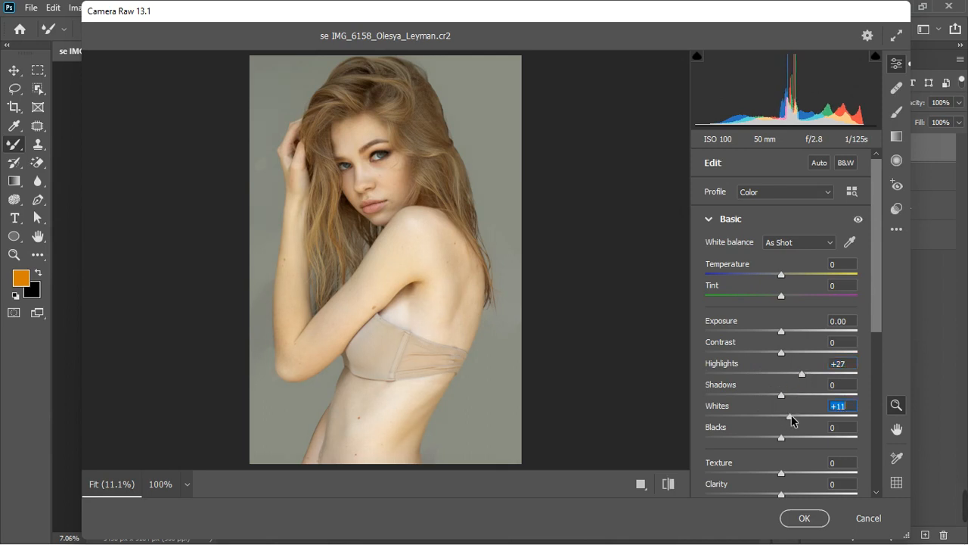
{"action": "left_click", "coordinate": [806, 376]}
{"action": "left_click_drag", "start_coordinate": [806, 381], "coordinate": [808, 378]}
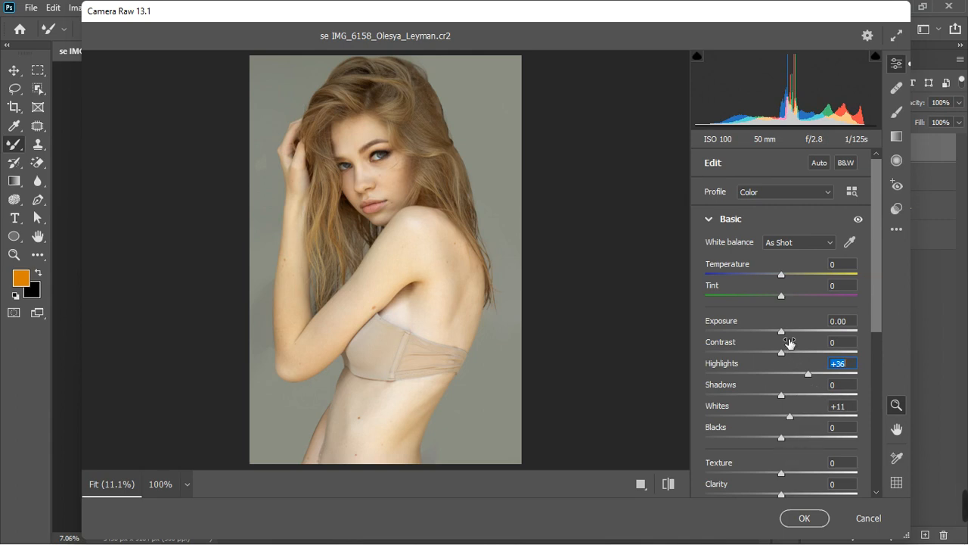
{"action": "left_click_drag", "start_coordinate": [784, 331], "coordinate": [784, 332]}
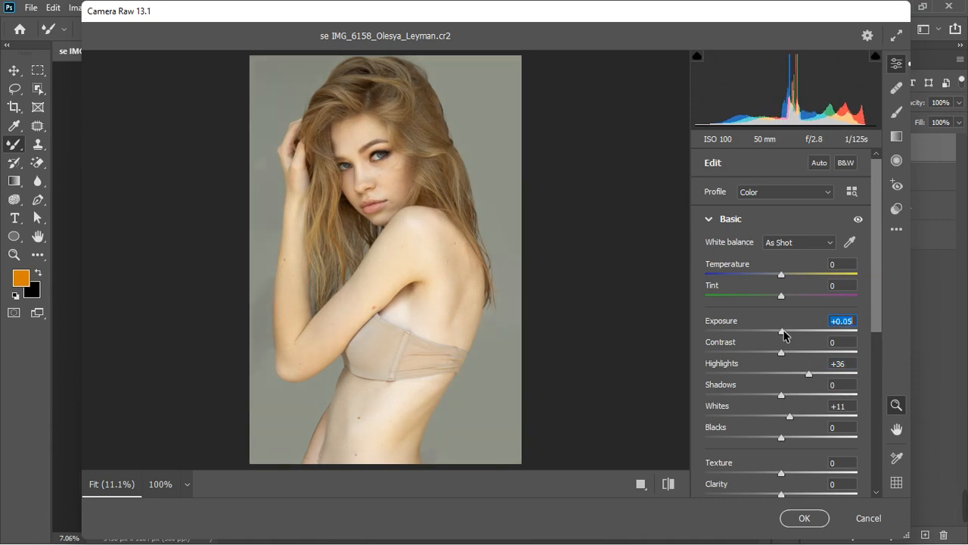
Step: Set Texture to +10, Clarity to -4 and Vibrance to +7
{"action": "scroll", "coordinate": [802, 424], "scroll_direction": "down", "scroll_amount": 3}
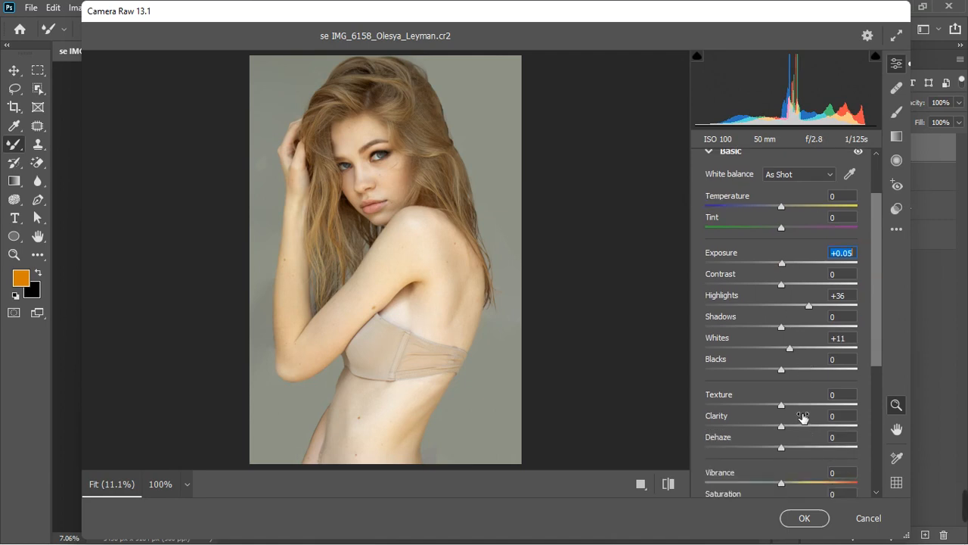
{"action": "left_click_drag", "start_coordinate": [787, 407], "coordinate": [790, 407]}
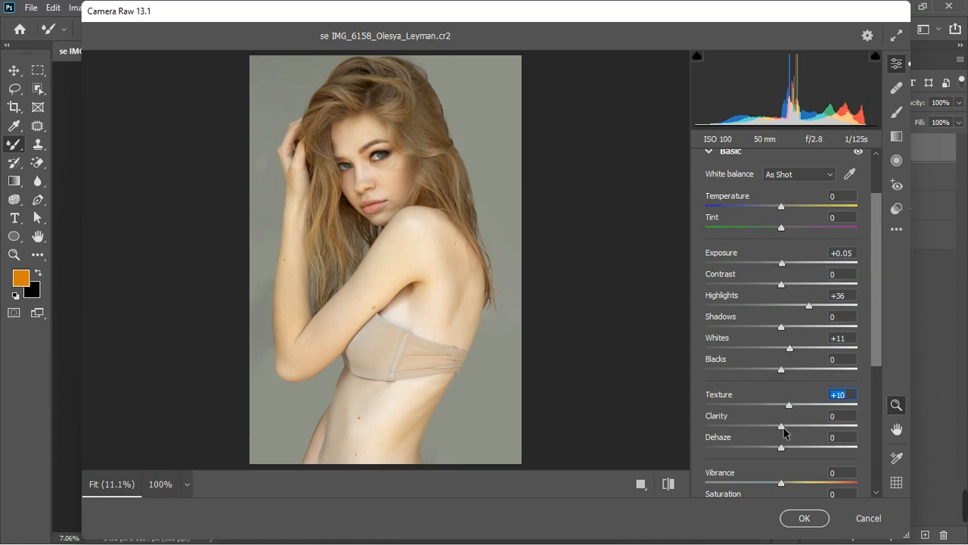
{"action": "left_click_drag", "start_coordinate": [784, 429], "coordinate": [783, 432]}
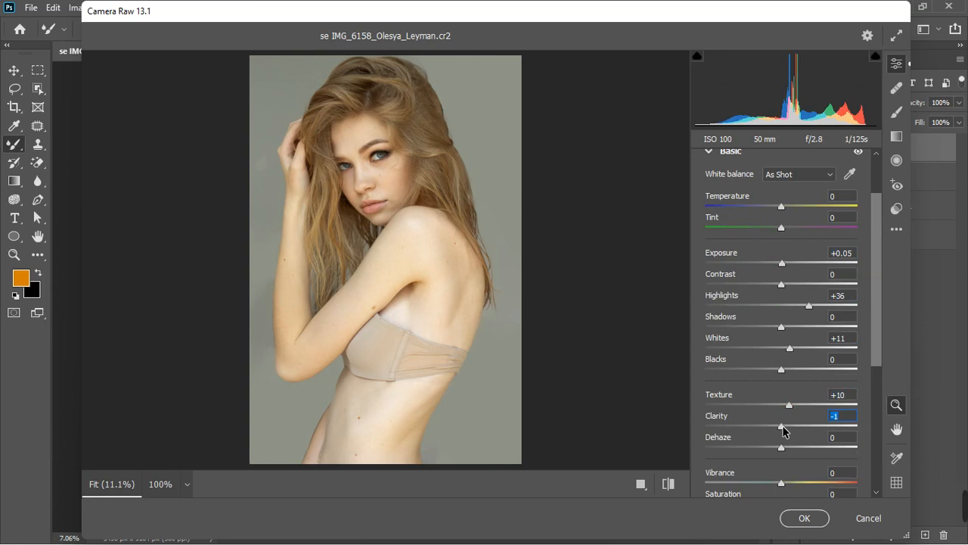
{"action": "scroll", "coordinate": [808, 443], "scroll_direction": "down", "scroll_amount": 1}
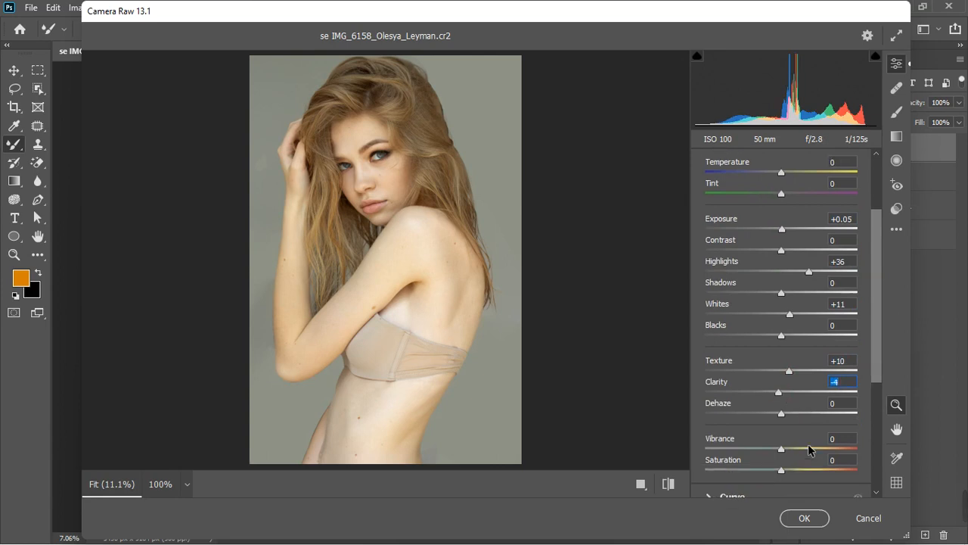
{"action": "scroll", "coordinate": [807, 447], "scroll_direction": "down", "scroll_amount": 1}
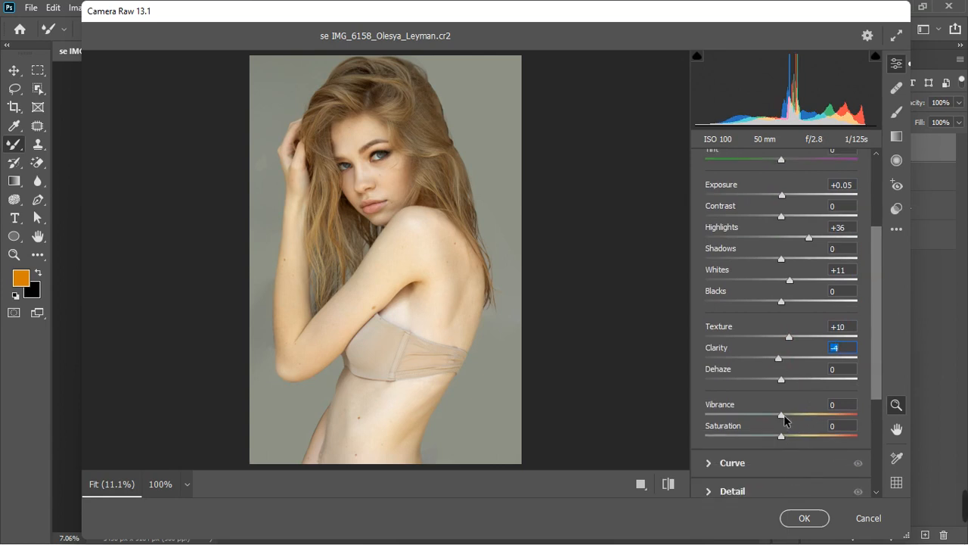
{"action": "left_click_drag", "start_coordinate": [784, 415], "coordinate": [789, 413]}
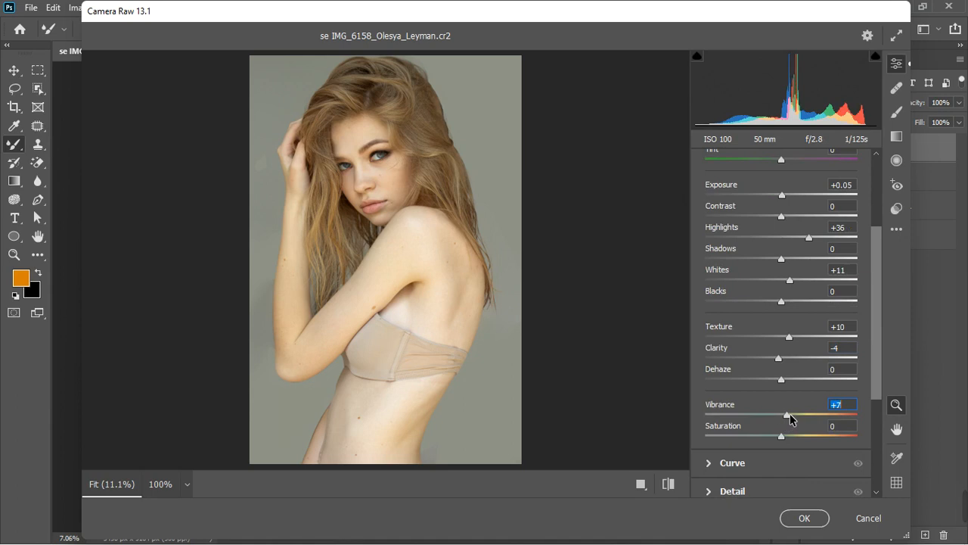
Step: Add point curve nodes at about input 205, output 207 and input 83, output 82, and compare with the curve off
{"action": "scroll", "coordinate": [790, 416], "scroll_direction": "down", "scroll_amount": 3}
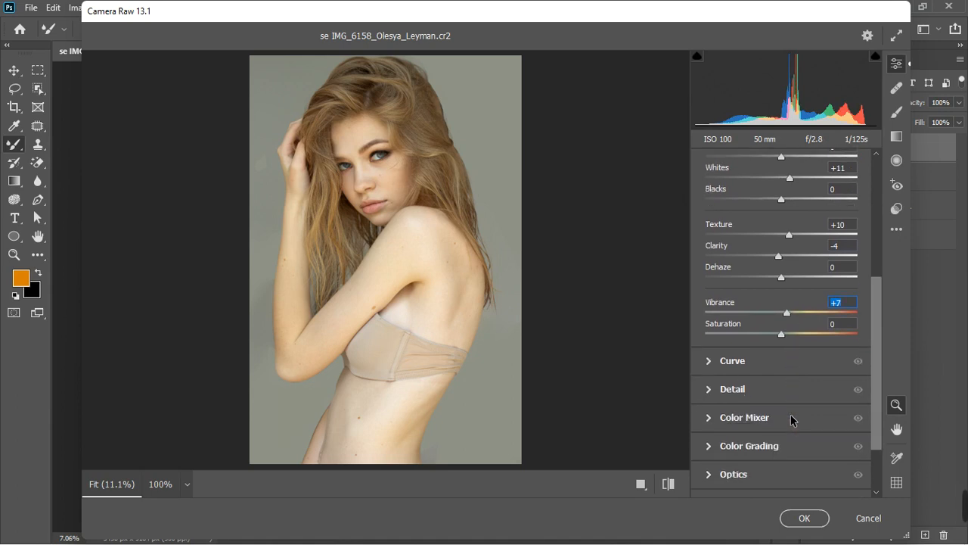
{"action": "left_click", "coordinate": [711, 361]}
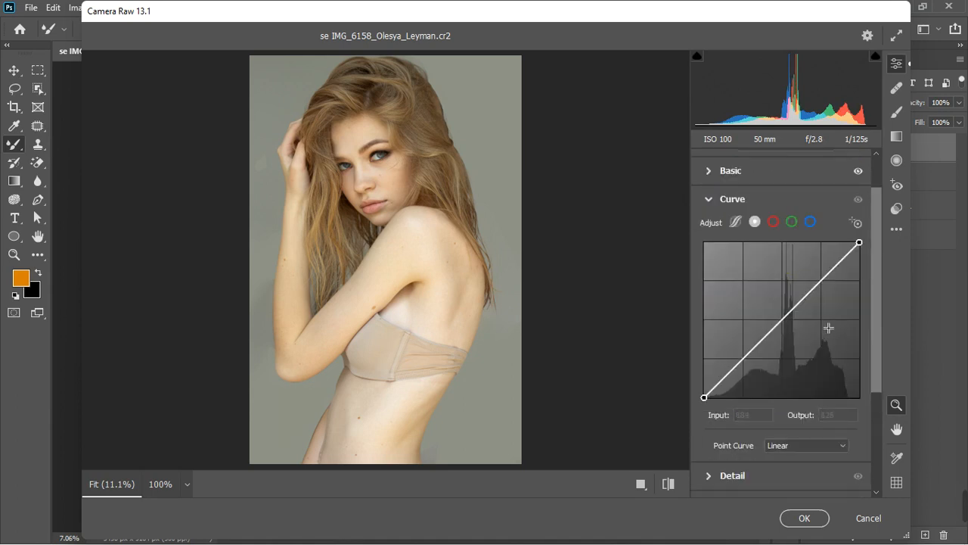
{"action": "left_click_drag", "start_coordinate": [832, 270], "coordinate": [828, 270]}
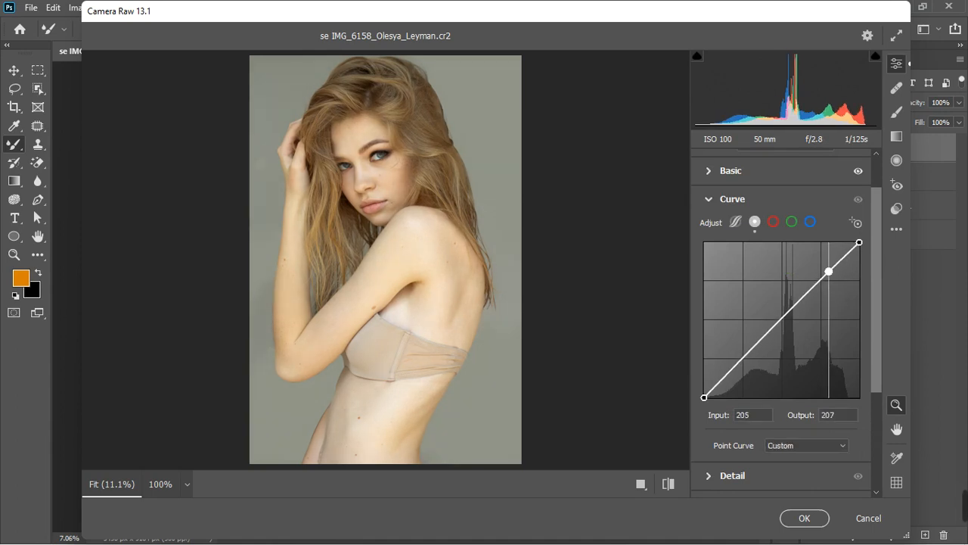
{"action": "left_click", "coordinate": [754, 347]}
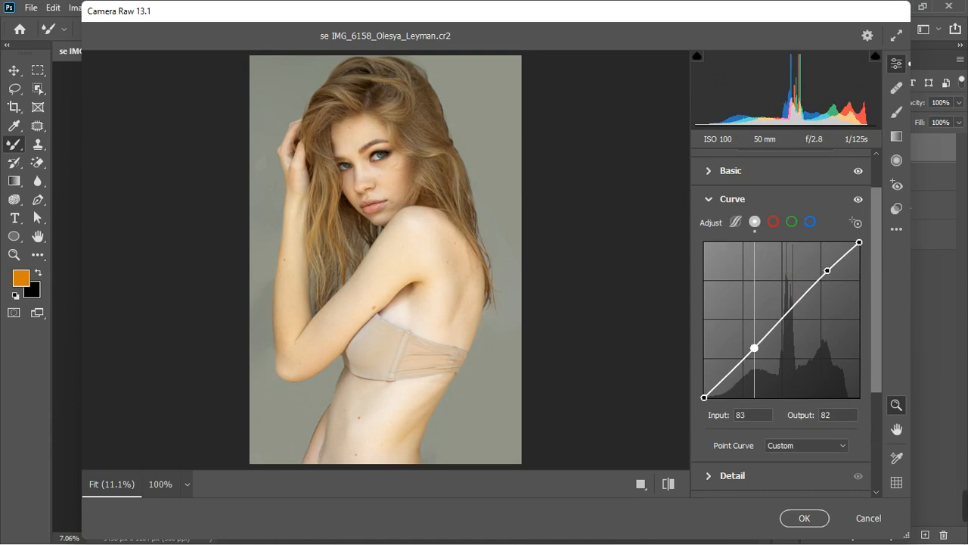
{"action": "left_click", "coordinate": [710, 200]}
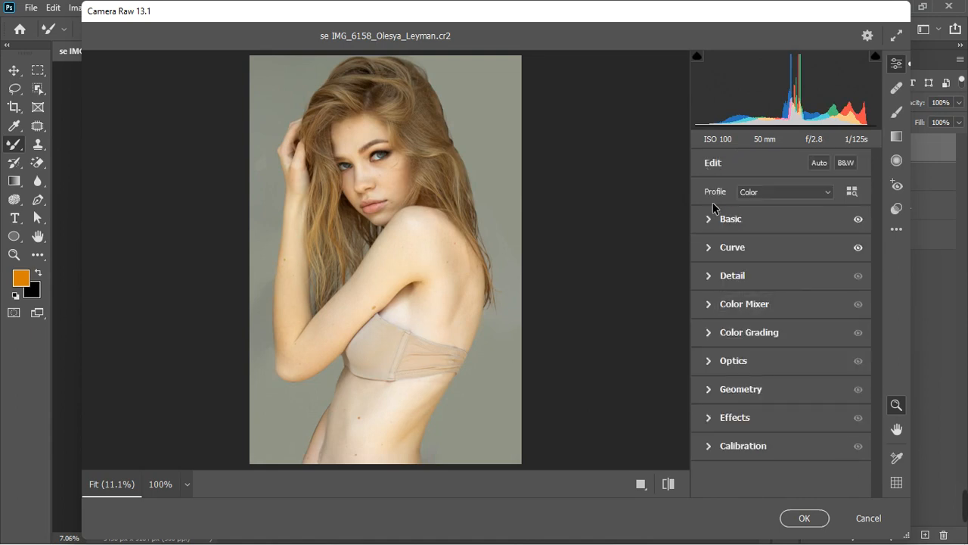
{"action": "left_click", "coordinate": [859, 248]}
{"action": "left_click", "coordinate": [858, 248]}
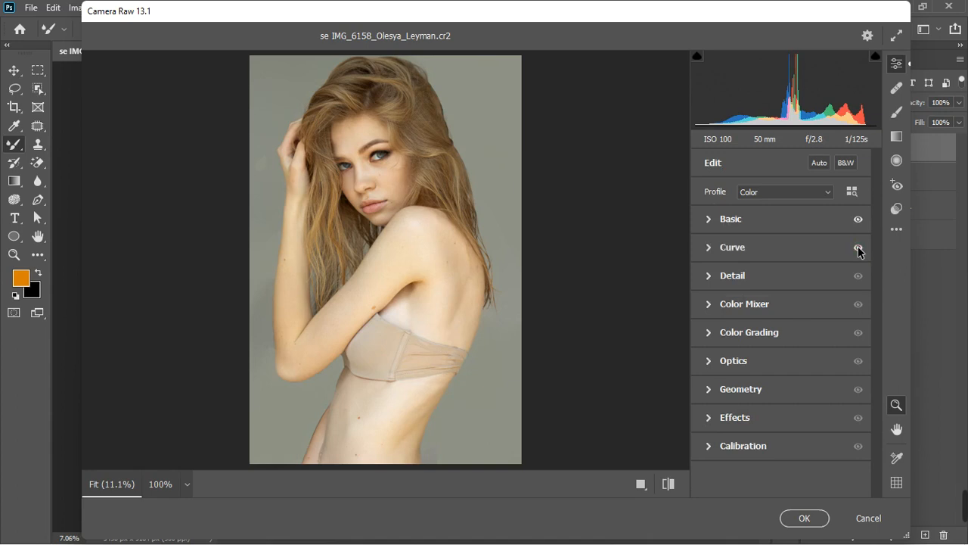
Step: Set the Color Mixer saturation to Oranges -18, Yellows +17 and Reds +12
{"action": "left_click", "coordinate": [709, 305]}
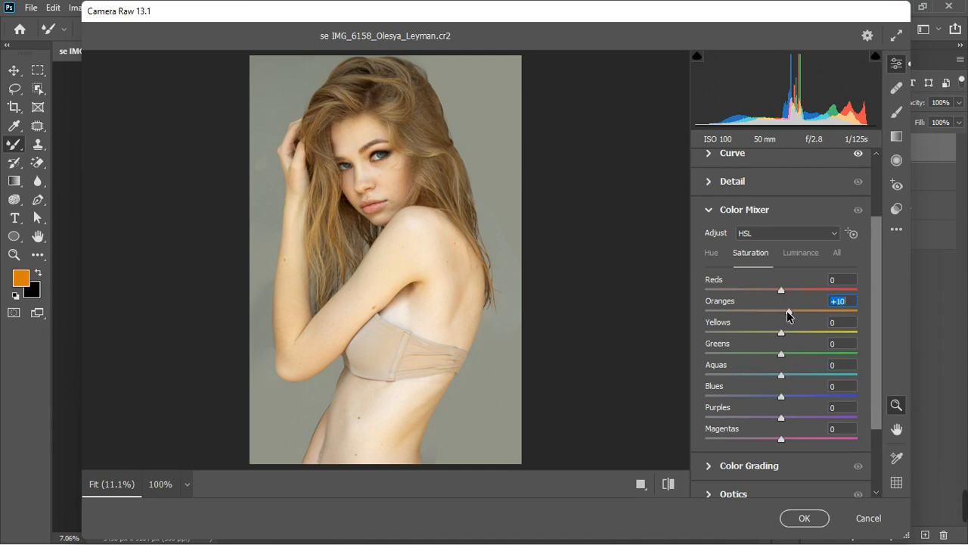
{"action": "left_click_drag", "start_coordinate": [788, 316], "coordinate": [787, 316]}
{"action": "mouse_move", "coordinate": [782, 317]}
{"action": "left_mouse_down"}
{"action": "mouse_move", "coordinate": [768, 317]}
{"action": "mouse_move", "coordinate": [795, 320]}
{"action": "mouse_move", "coordinate": [796, 307]}
{"action": "mouse_move", "coordinate": [767, 318]}
{"action": "left_mouse_up"}
{"action": "type", "text": "69"}
{"action": "key", "text": "Return"}
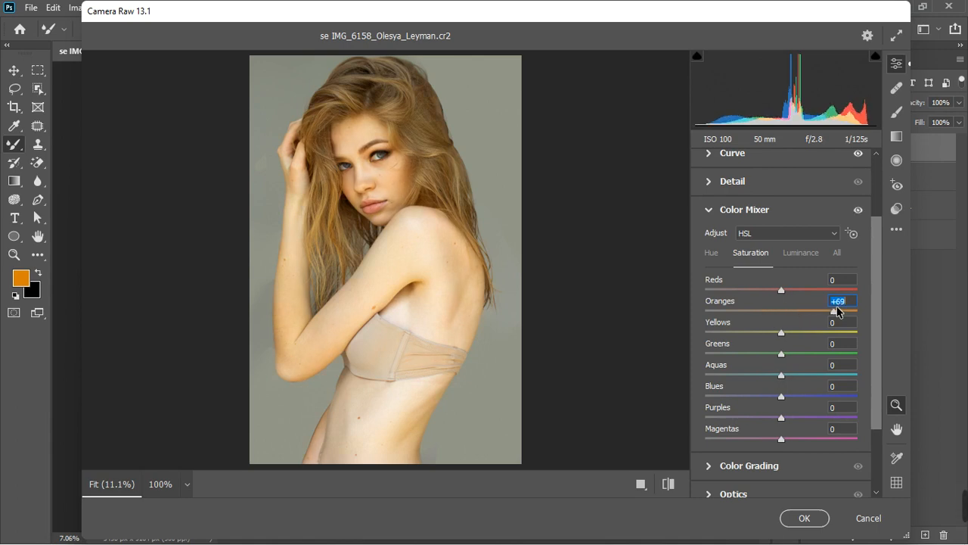
{"action": "left_click_drag", "start_coordinate": [796, 307], "coordinate": [772, 317]}
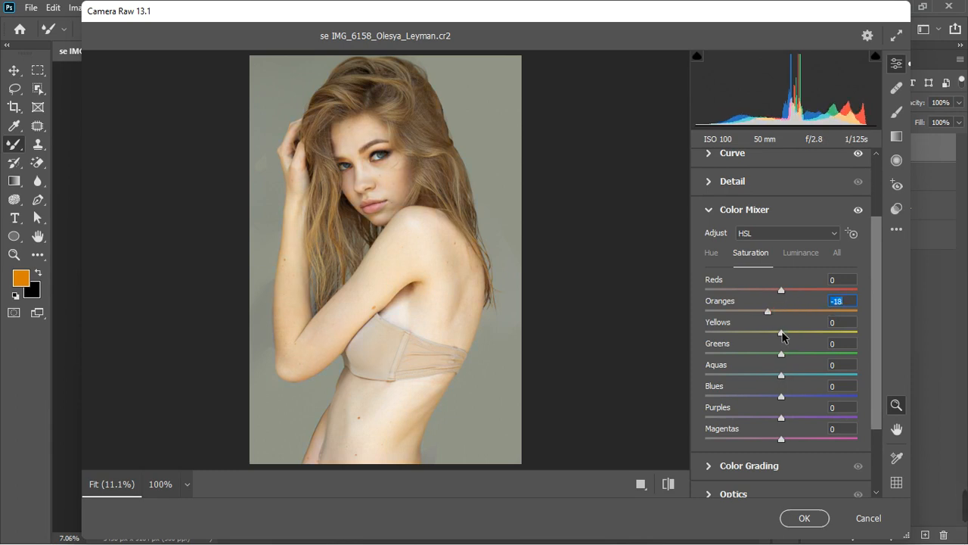
{"action": "mouse_move", "coordinate": [789, 333]}
{"action": "left_mouse_down"}
{"action": "mouse_move", "coordinate": [801, 331]}
{"action": "mouse_move", "coordinate": [796, 339]}
{"action": "left_mouse_up"}
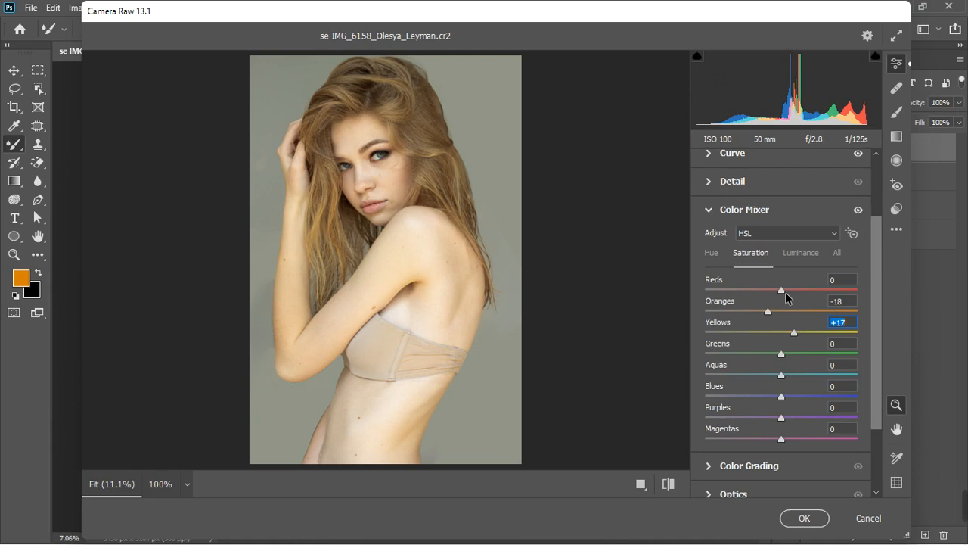
{"action": "left_click_drag", "start_coordinate": [785, 292], "coordinate": [791, 289]}
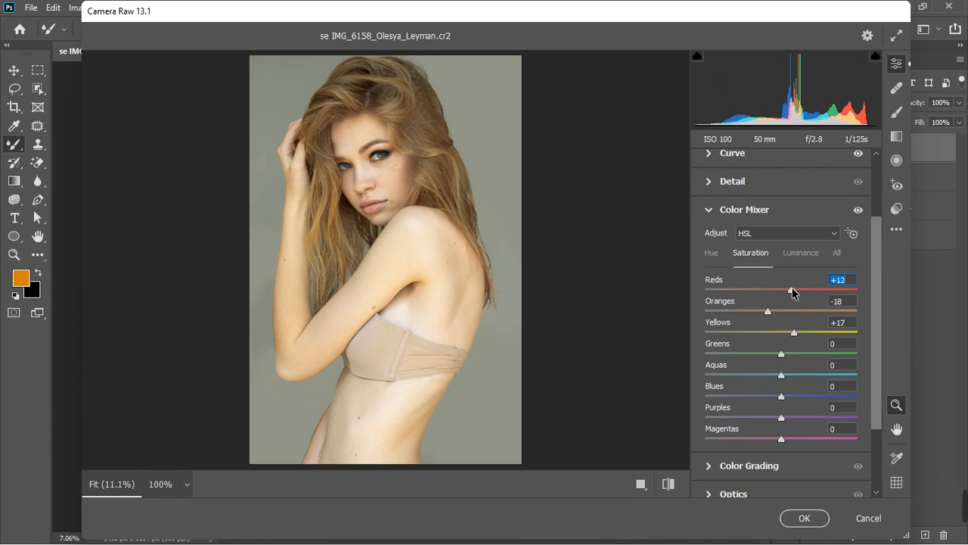
Step: Set Color Mixer hue to Oranges +21 and Yellows -9, raise the Reds hue slightly, and set luminance to Oranges -8 and Yellows -7
{"action": "left_click", "coordinate": [711, 255]}
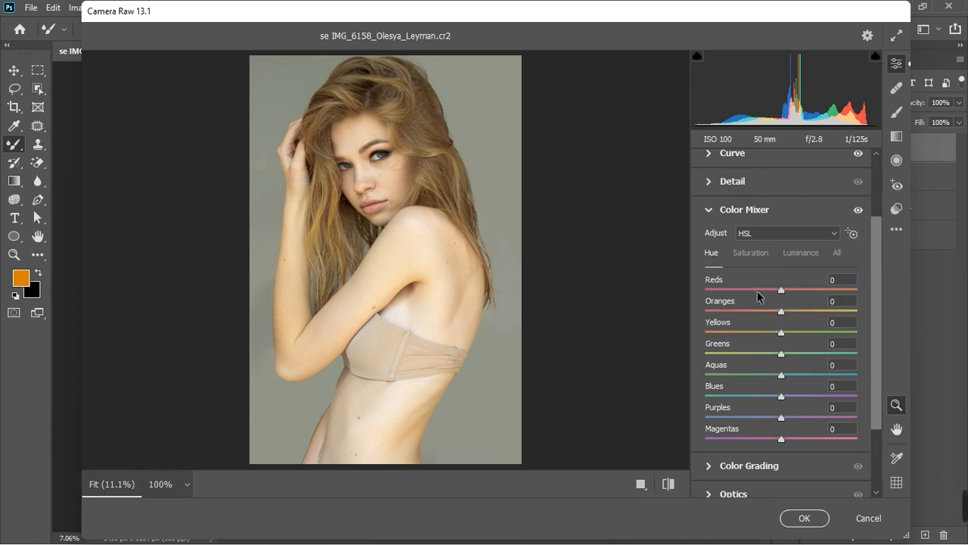
{"action": "left_click_drag", "start_coordinate": [783, 310], "coordinate": [799, 310]}
{"action": "left_click", "coordinate": [781, 334]}
{"action": "left_click_drag", "start_coordinate": [773, 341], "coordinate": [775, 340]}
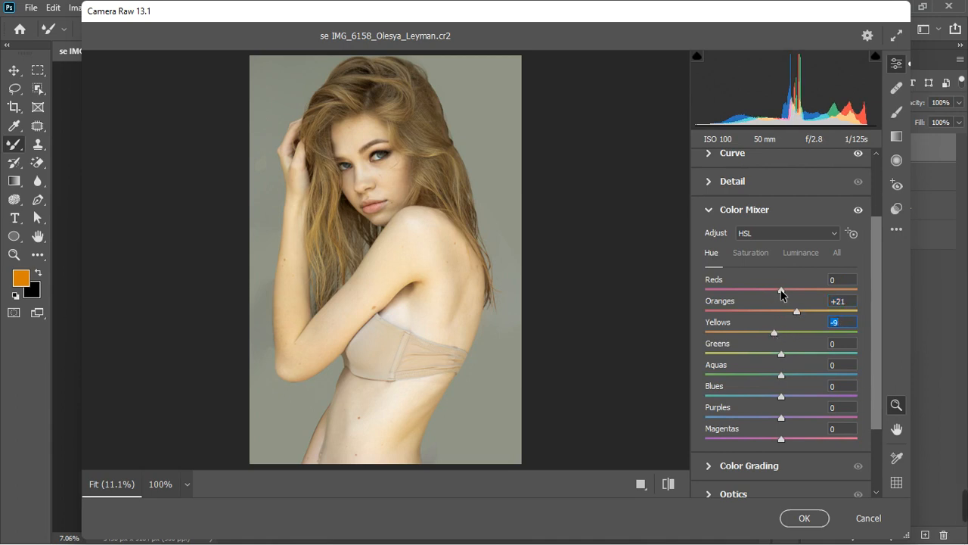
{"action": "left_click_drag", "start_coordinate": [782, 291], "coordinate": [790, 294]}
{"action": "left_click", "coordinate": [796, 260]}
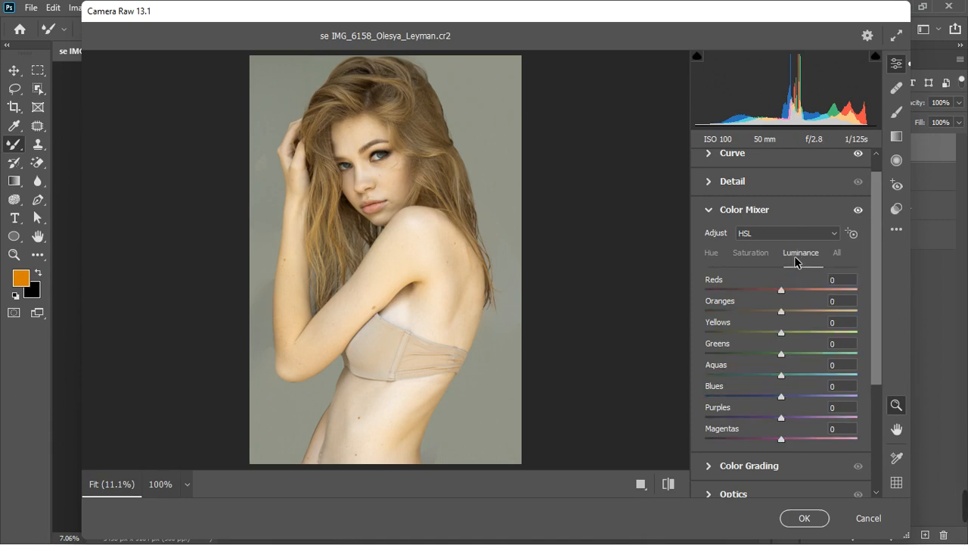
{"action": "left_click_drag", "start_coordinate": [782, 312], "coordinate": [778, 341]}
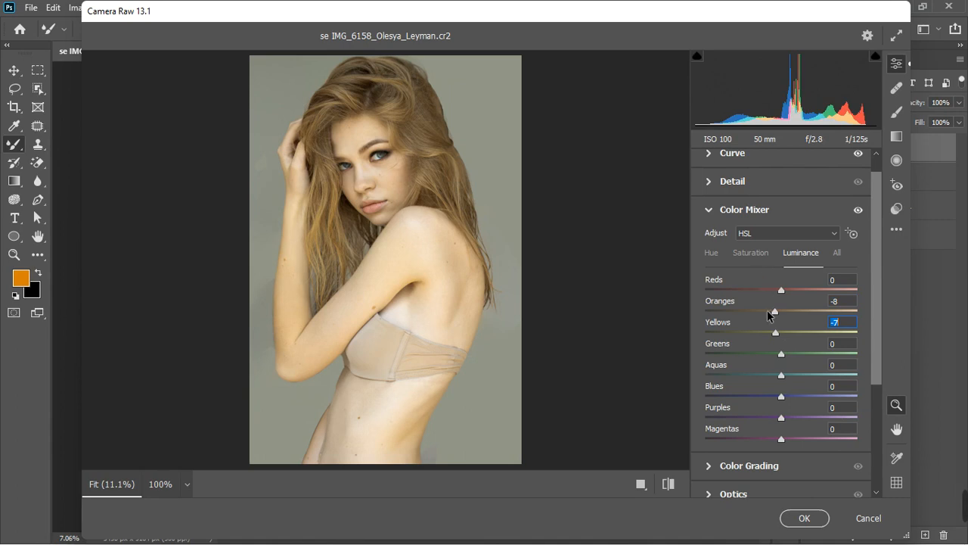
Step: Calibrate the primary hues to Red +34, Green +29 and Blue -46
{"action": "scroll", "coordinate": [785, 356], "scroll_direction": "down", "scroll_amount": 2}
{"action": "scroll", "coordinate": [785, 360], "scroll_direction": "down", "scroll_amount": 1}
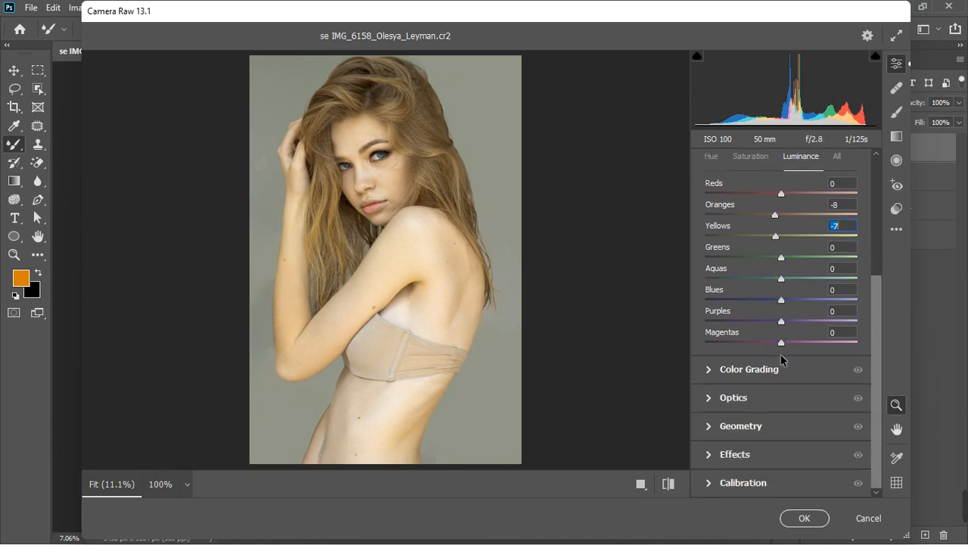
{"action": "left_click", "coordinate": [711, 483]}
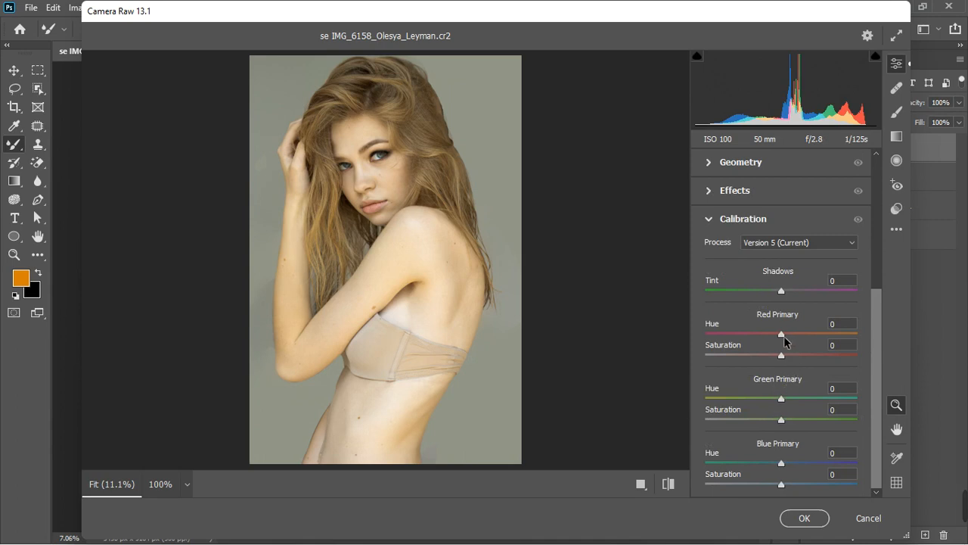
{"action": "left_click_drag", "start_coordinate": [782, 338], "coordinate": [805, 331]}
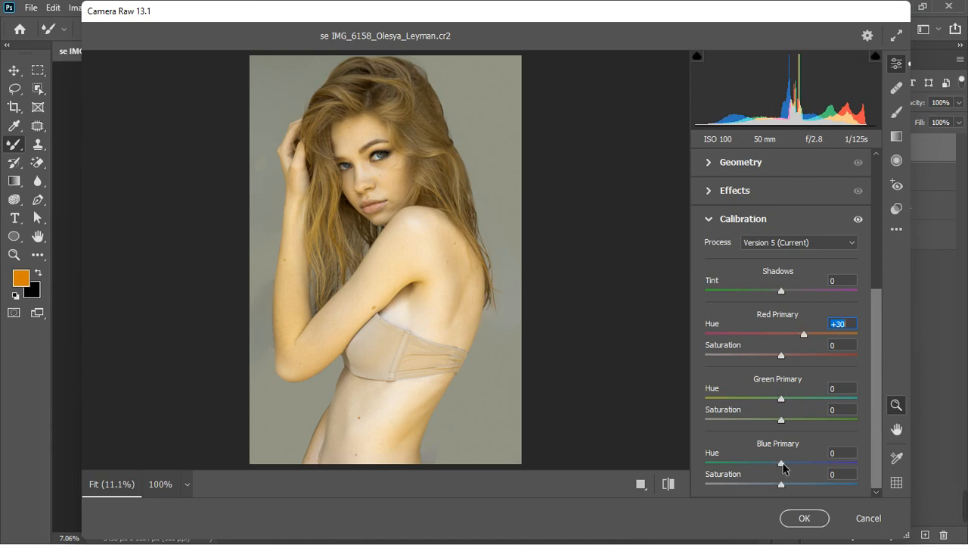
{"action": "left_click_drag", "start_coordinate": [783, 467], "coordinate": [754, 468]}
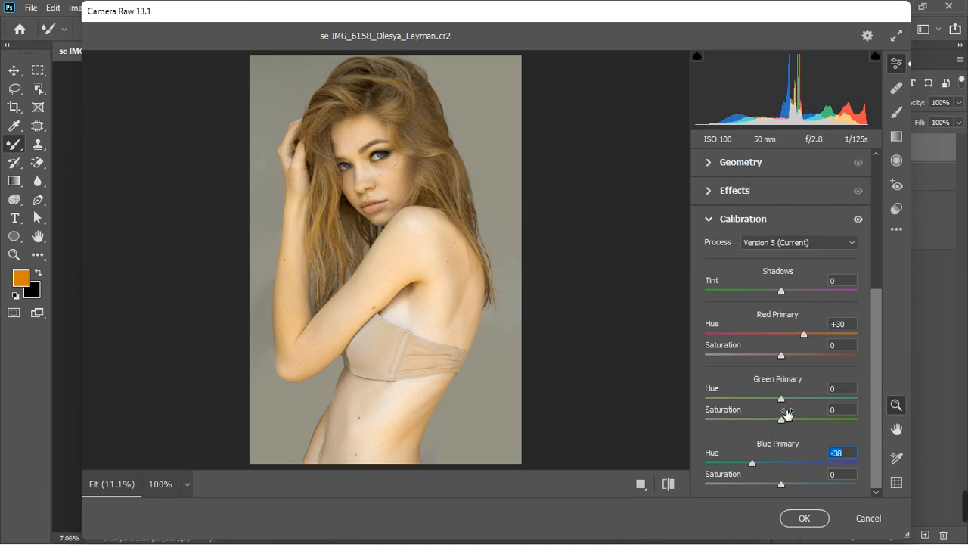
{"action": "left_click_drag", "start_coordinate": [781, 402], "coordinate": [805, 401]}
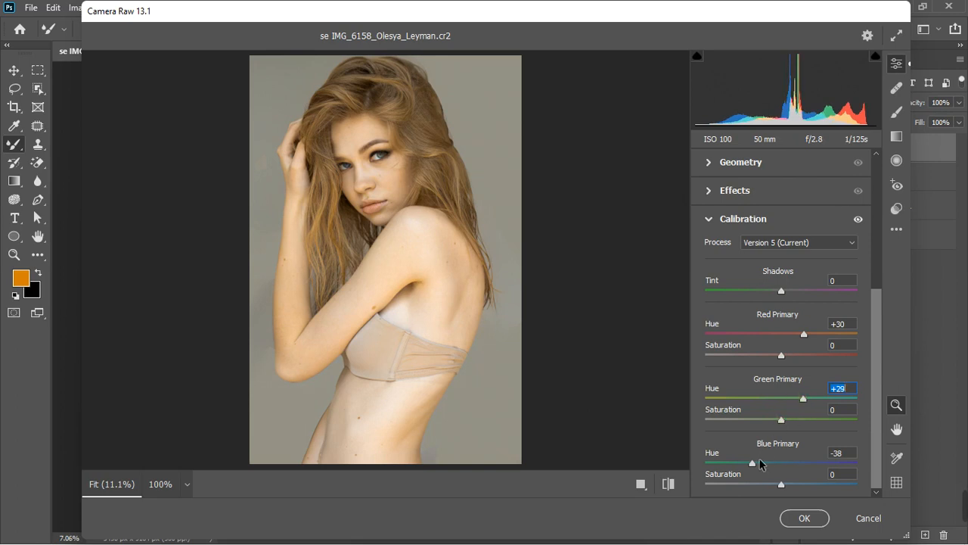
{"action": "mouse_move", "coordinate": [753, 463]}
{"action": "left_mouse_down"}
{"action": "mouse_move", "coordinate": [733, 473]}
{"action": "mouse_move", "coordinate": [733, 463]}
{"action": "mouse_move", "coordinate": [749, 469]}
{"action": "left_mouse_up"}
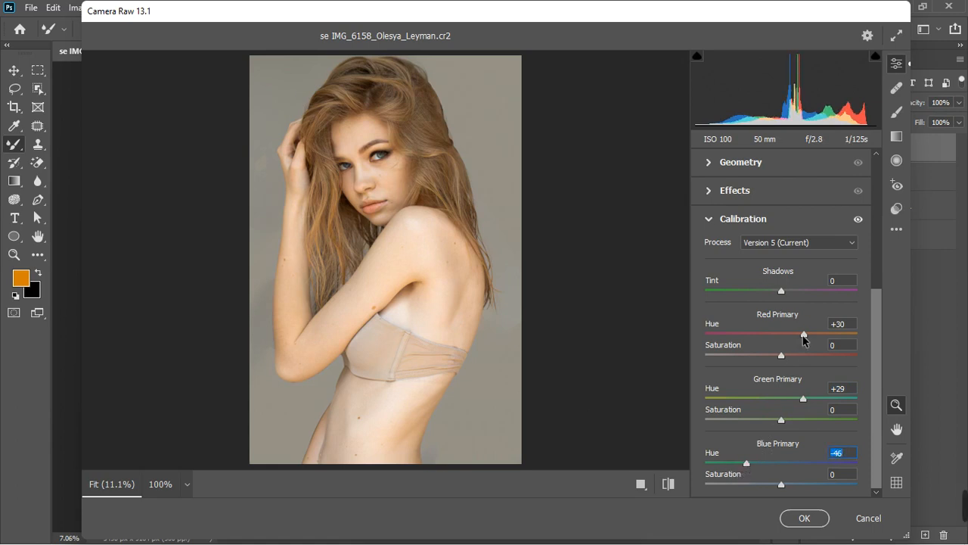
{"action": "left_click_drag", "start_coordinate": [803, 336], "coordinate": [808, 337]}
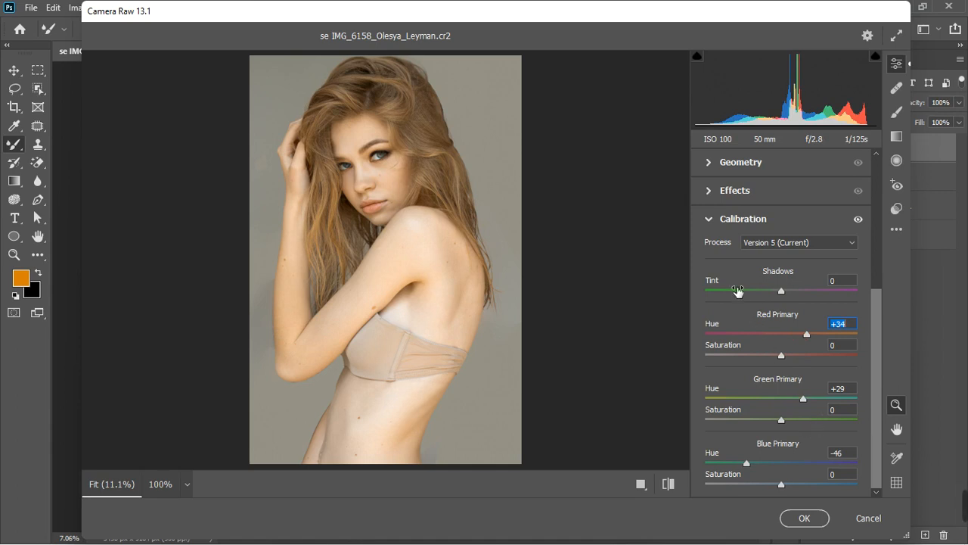
Step: Compare the portrait before and after side by side, and apply the Camera Raw adjustments
{"action": "left_click", "coordinate": [712, 227]}
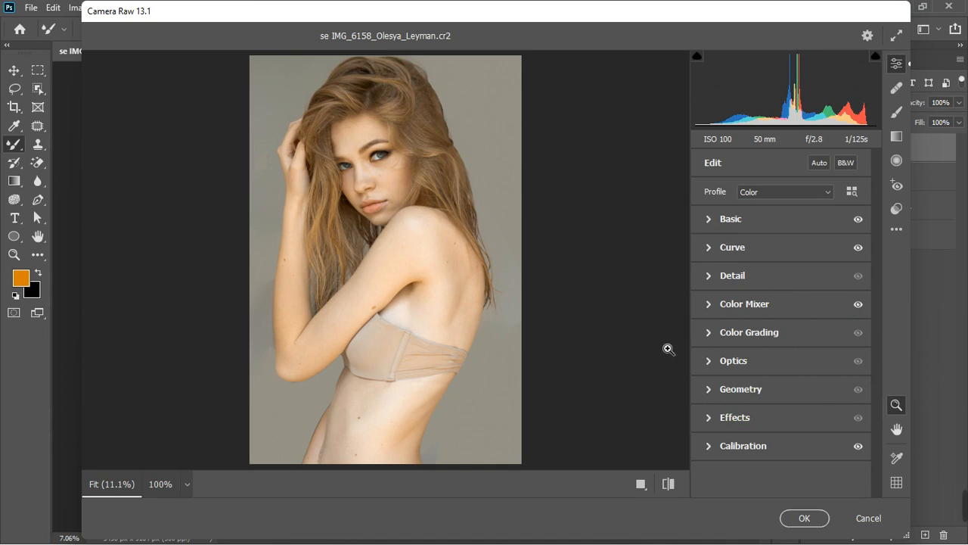
{"action": "left_click", "coordinate": [641, 484]}
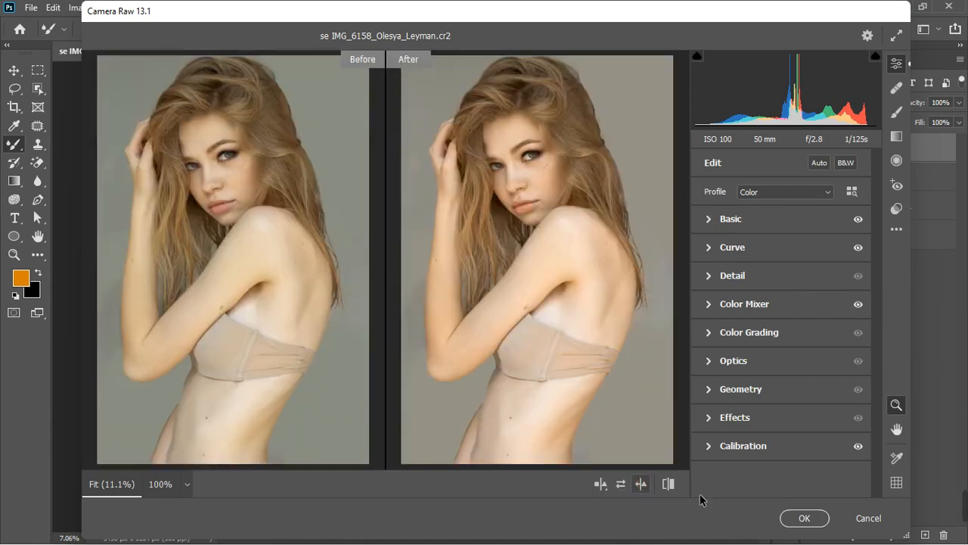
{"action": "left_click", "coordinate": [802, 518]}
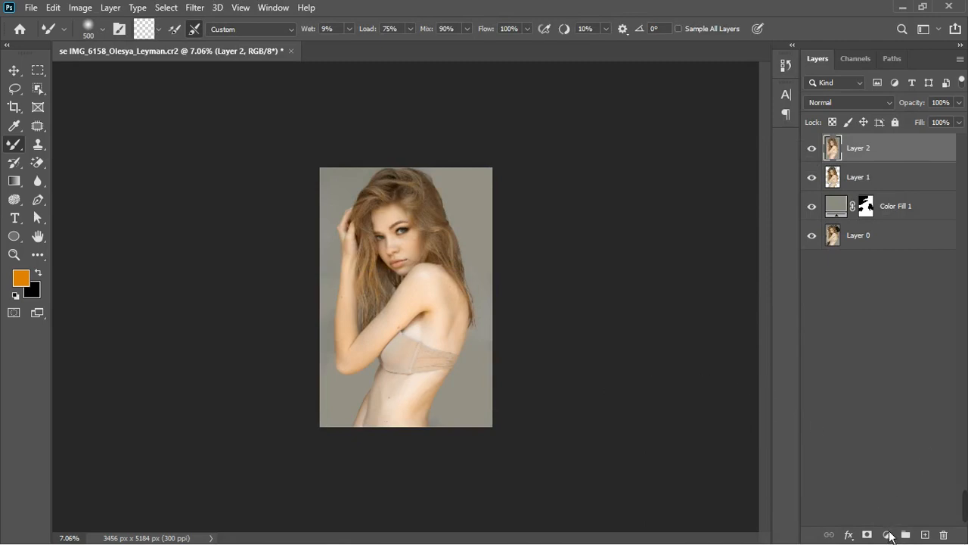
Step: Add a Color Balance adjustment layer and set its highlights to Cyan-Red +9, Magenta-Green -4 and Yellow-Blue -10
{"action": "left_click", "coordinate": [887, 535]}
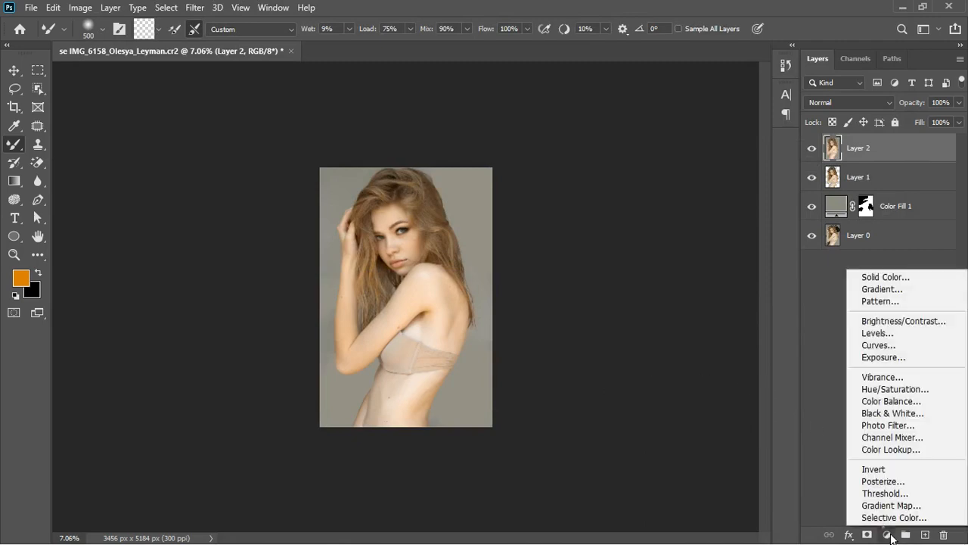
{"action": "left_click", "coordinate": [891, 402]}
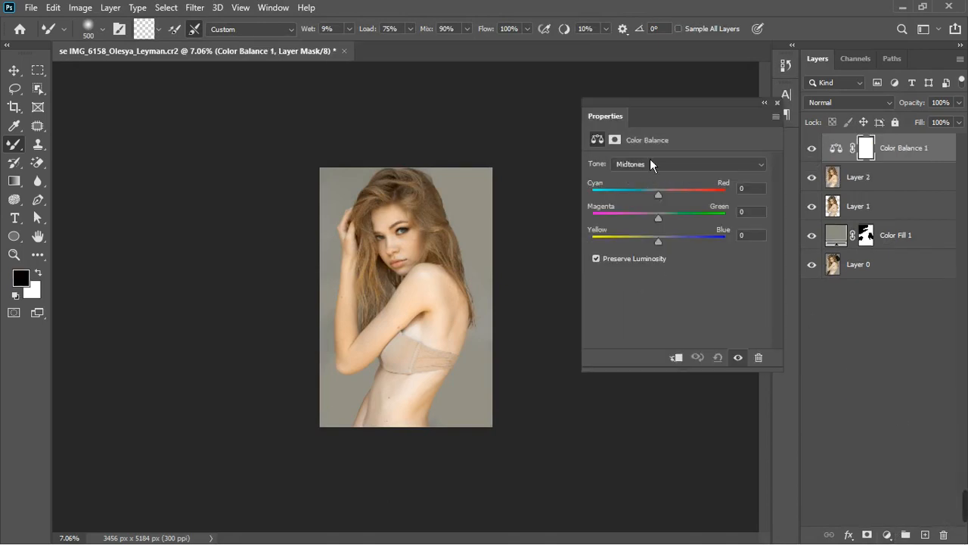
{"action": "left_click", "coordinate": [651, 165]}
{"action": "left_click", "coordinate": [649, 198]}
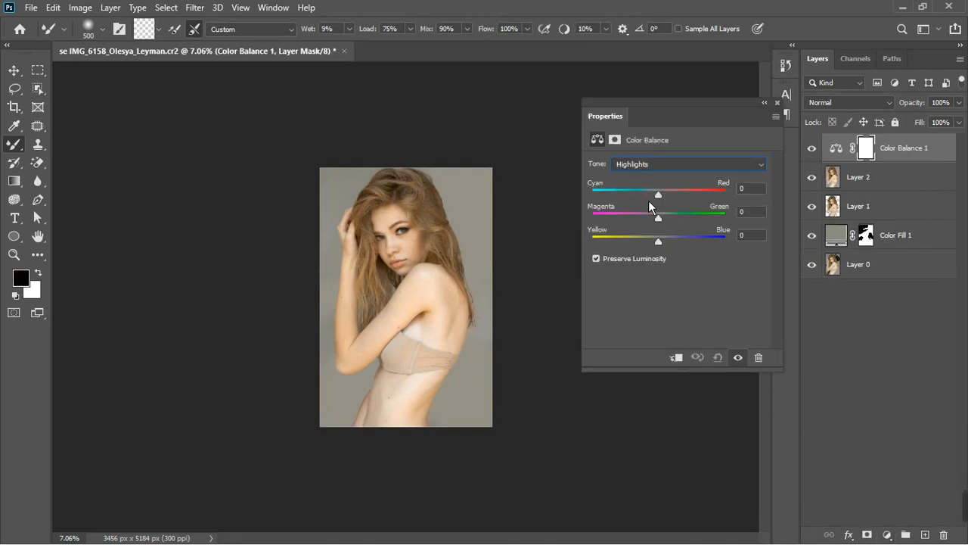
{"action": "left_click_drag", "start_coordinate": [663, 245], "coordinate": [659, 249]}
{"action": "left_click", "coordinate": [664, 198]}
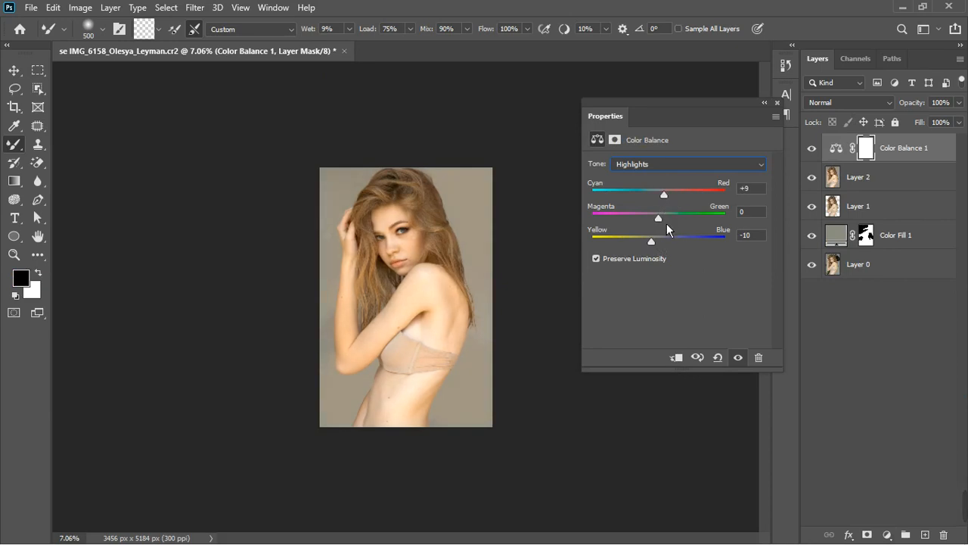
{"action": "left_click", "coordinate": [667, 225]}
{"action": "left_click", "coordinate": [660, 226]}
Step: Shift the Color Balance shadows toward blue with Yellow-Blue +20, and fine-tune their other colour sliders
{"action": "left_click", "coordinate": [668, 164]}
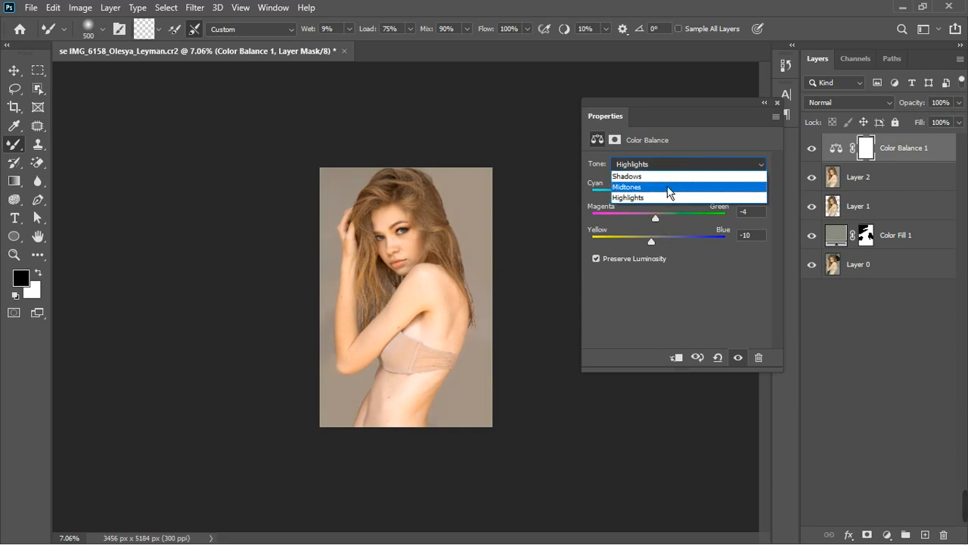
{"action": "left_click", "coordinate": [663, 176]}
{"action": "left_click_drag", "start_coordinate": [663, 246], "coordinate": [672, 245]}
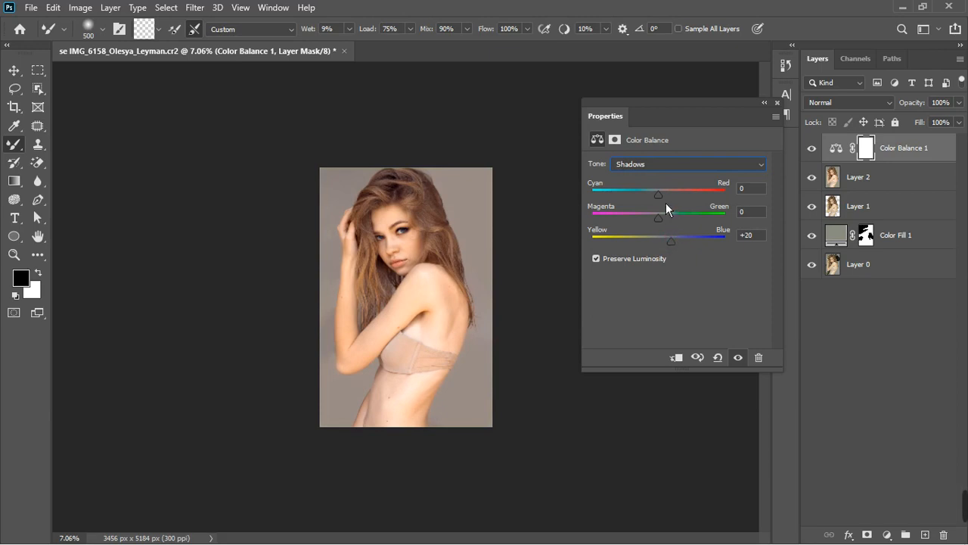
{"action": "left_click_drag", "start_coordinate": [665, 203], "coordinate": [667, 225]}
Step: Adjust the Color Balance midtones, and compare the portrait with the adjustment layer hidden and shown
{"action": "left_click", "coordinate": [670, 165]}
{"action": "left_click", "coordinate": [652, 190]}
{"action": "left_click_drag", "start_coordinate": [667, 226], "coordinate": [668, 253]}
{"action": "left_click_drag", "start_coordinate": [664, 202], "coordinate": [660, 206]}
{"action": "left_click", "coordinate": [787, 114]}
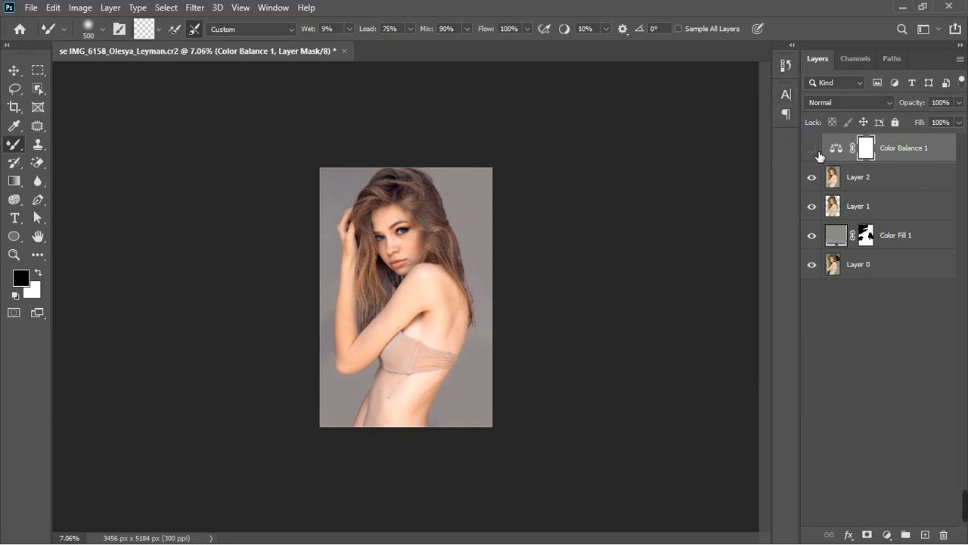
{"action": "left_click", "coordinate": [813, 149]}
{"action": "left_click", "coordinate": [816, 151]}
Step: Add an Exposure adjustment layer with Gamma Correction set to 0.93
{"action": "left_click", "coordinate": [887, 535]}
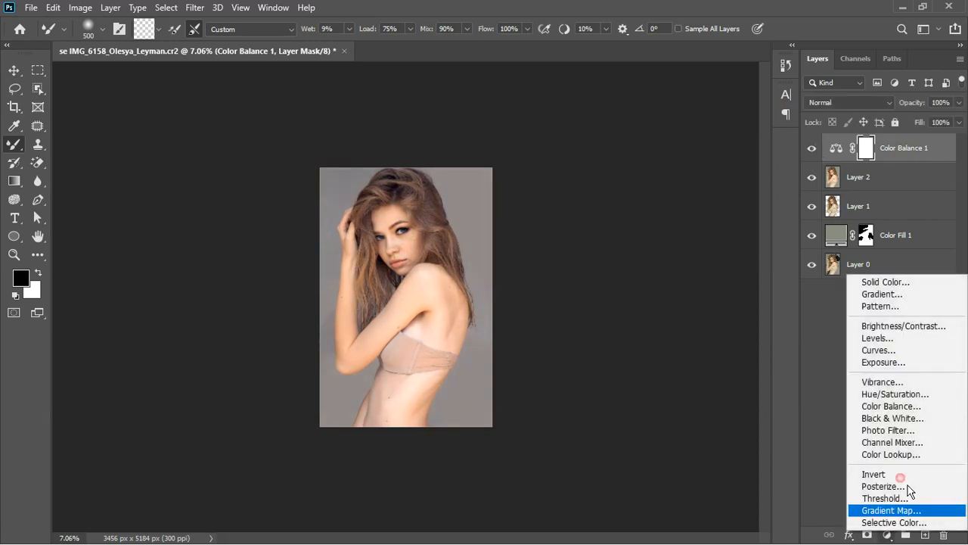
{"action": "left_click", "coordinate": [908, 368]}
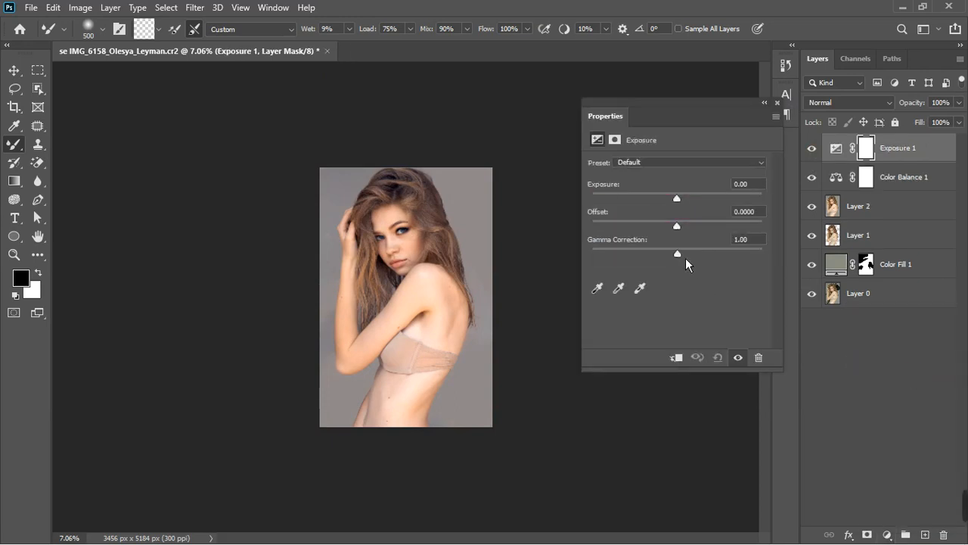
{"action": "left_click_drag", "start_coordinate": [684, 260], "coordinate": [689, 259]}
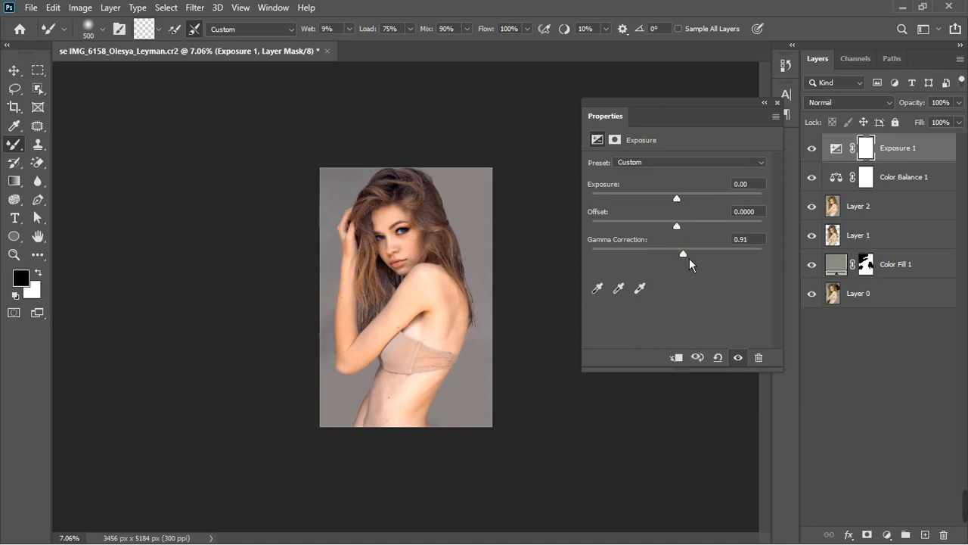
{"action": "left_click", "coordinate": [778, 103]}
Step: Stamp the visible layers into a new top layer, hide the layers between it and Layer 0, and compare with the original
{"action": "scroll", "coordinate": [478, 282], "scroll_direction": "up", "scroll_amount": 3}
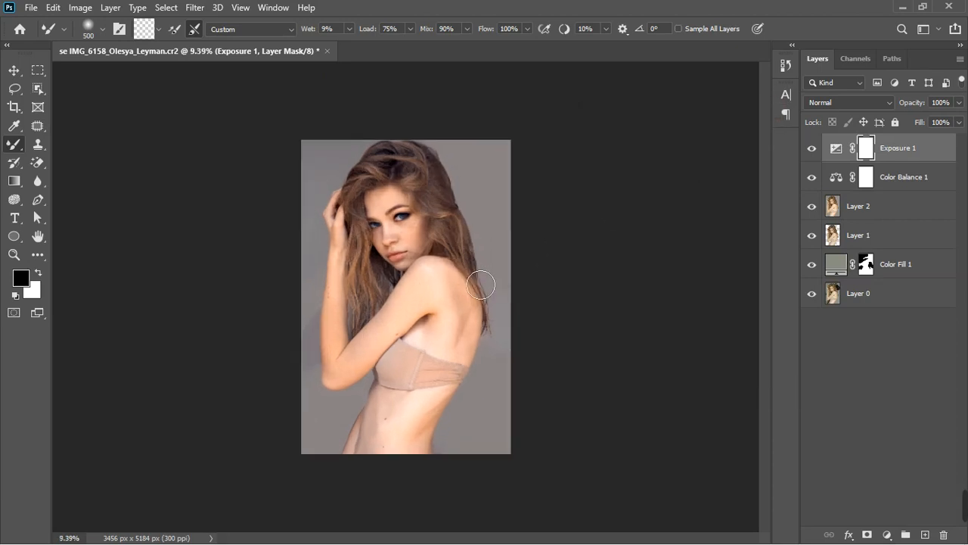
{"action": "scroll", "coordinate": [481, 284], "scroll_direction": "up", "scroll_amount": 4}
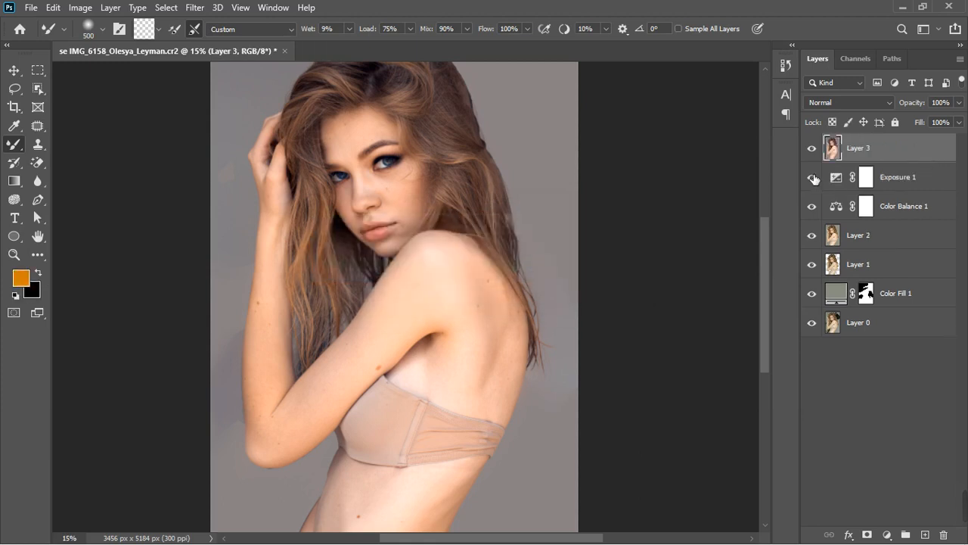
{"action": "left_click", "coordinate": [812, 177]}
{"action": "left_click_drag", "start_coordinate": [818, 249], "coordinate": [814, 297]}
{"action": "left_click", "coordinate": [816, 149]}
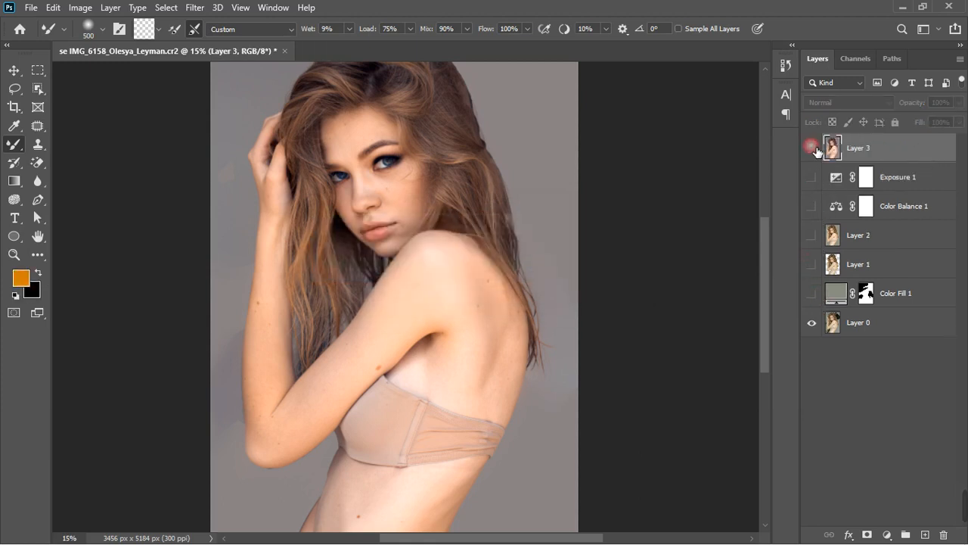
{"action": "left_click", "coordinate": [813, 148]}
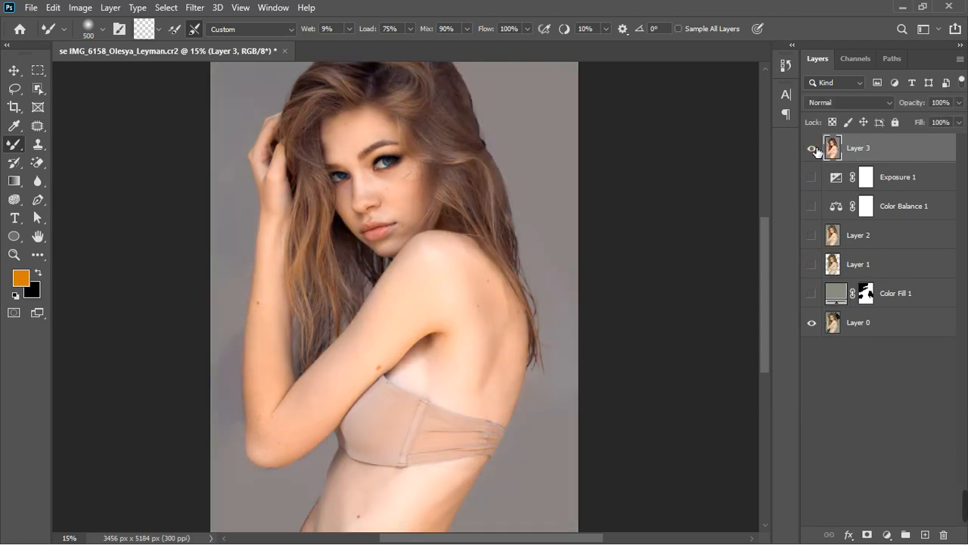
{"action": "scroll", "coordinate": [499, 261], "scroll_direction": "down", "scroll_amount": 1}
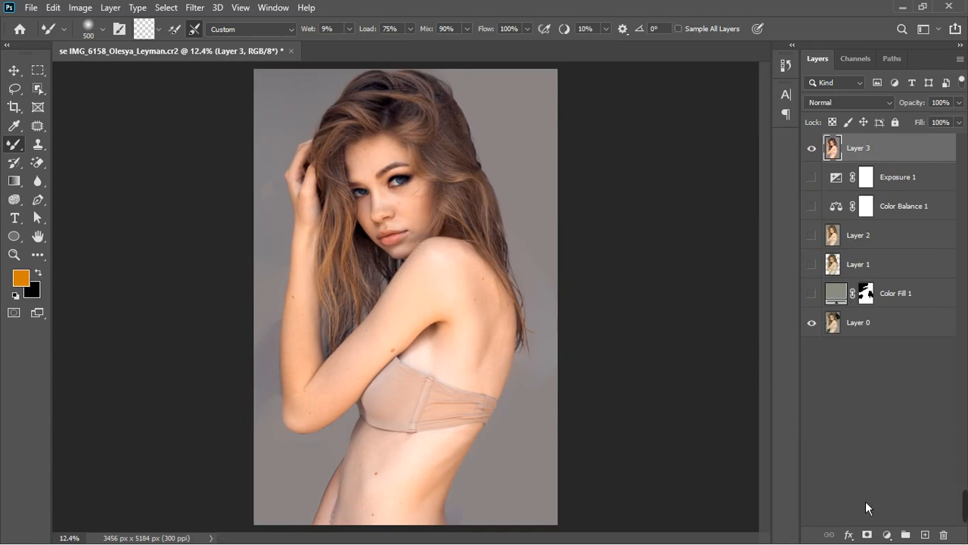
Step: Add a Hue/Saturation adjustment layer above Layer 3 and raise the Reds saturation to +19
{"action": "left_click", "coordinate": [887, 535]}
{"action": "left_click", "coordinate": [892, 396]}
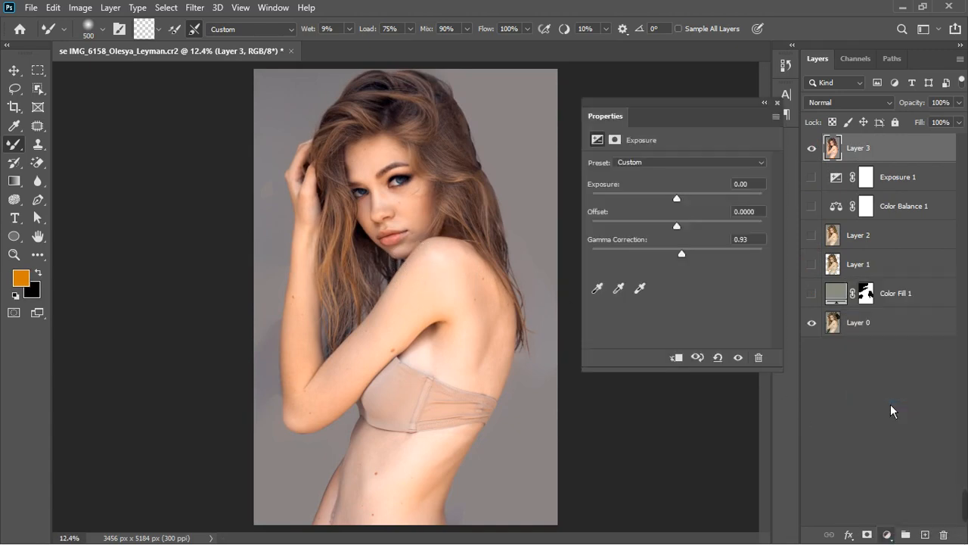
{"action": "left_click", "coordinate": [673, 185]}
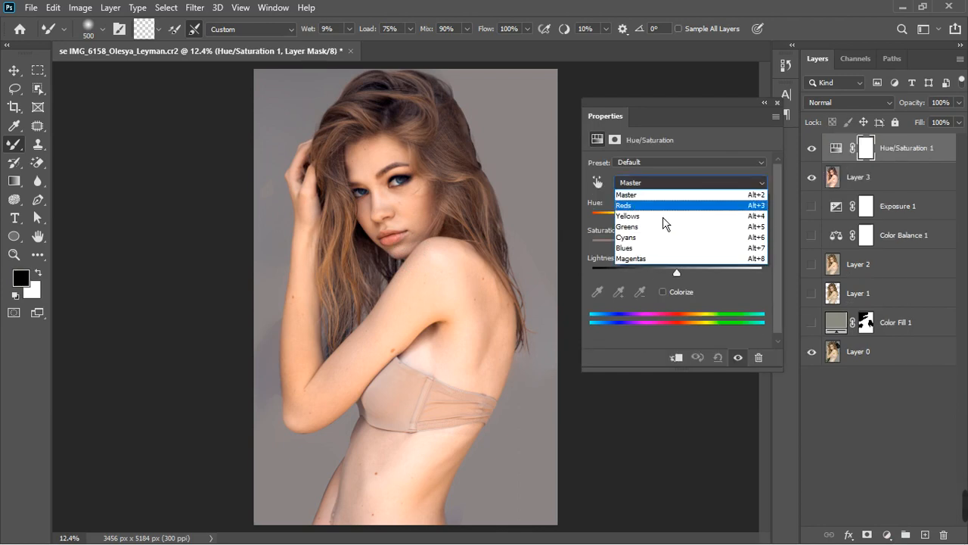
{"action": "left_click", "coordinate": [655, 209]}
{"action": "left_click_drag", "start_coordinate": [684, 250], "coordinate": [697, 250]}
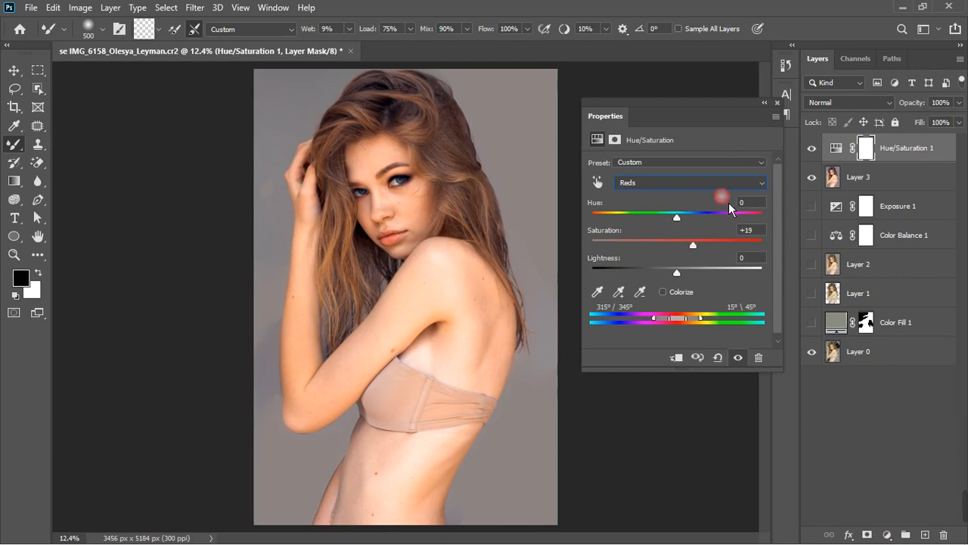
{"action": "left_click", "coordinate": [777, 102]}
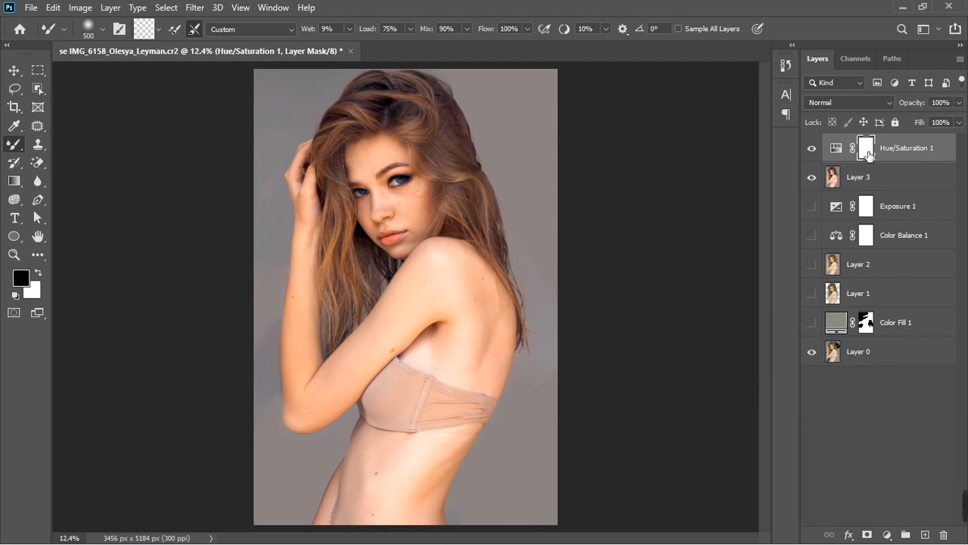
Step: Invert the Hue/Saturation layer mask to black and set up the Brush tool at size 175
{"action": "key", "text": "ctrl+i"}
{"action": "right_click", "coordinate": [15, 145]}
{"action": "left_click", "coordinate": [74, 161]}
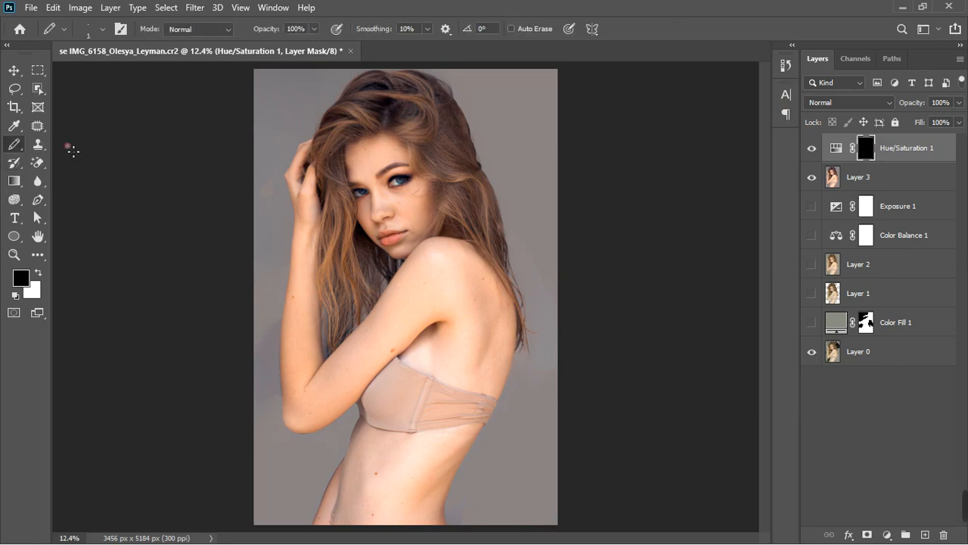
{"action": "right_click", "coordinate": [14, 144]}
{"action": "left_click", "coordinate": [76, 142]}
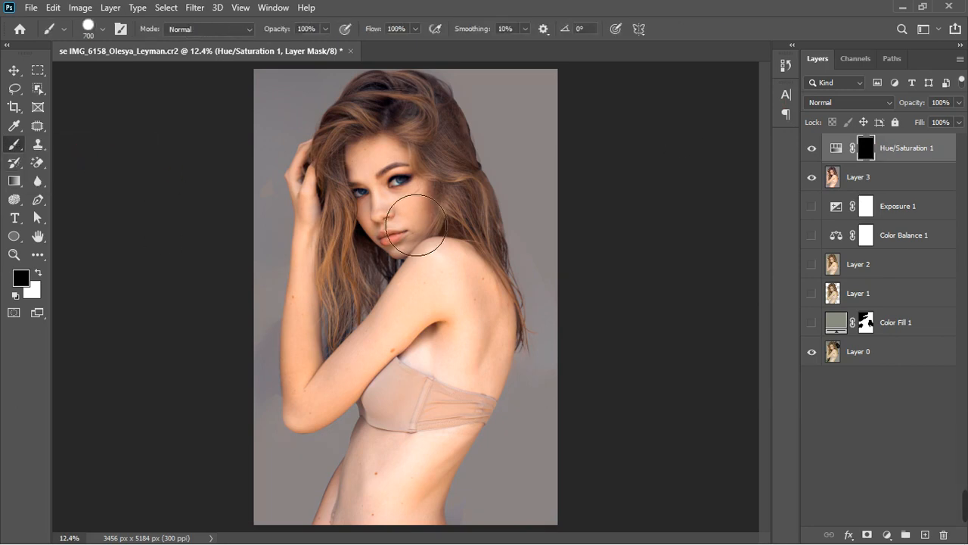
{"action": "key", "text": "bracketleft"}
{"action": "key", "text": "bracketleft"}
{"action": "key", "text": "bracketleft"}
{"action": "key", "text": "bracketleft"}
{"action": "key", "text": "bracketleft"}
{"action": "key", "text": "bracketleft"}
{"action": "key", "text": "bracketleft"}
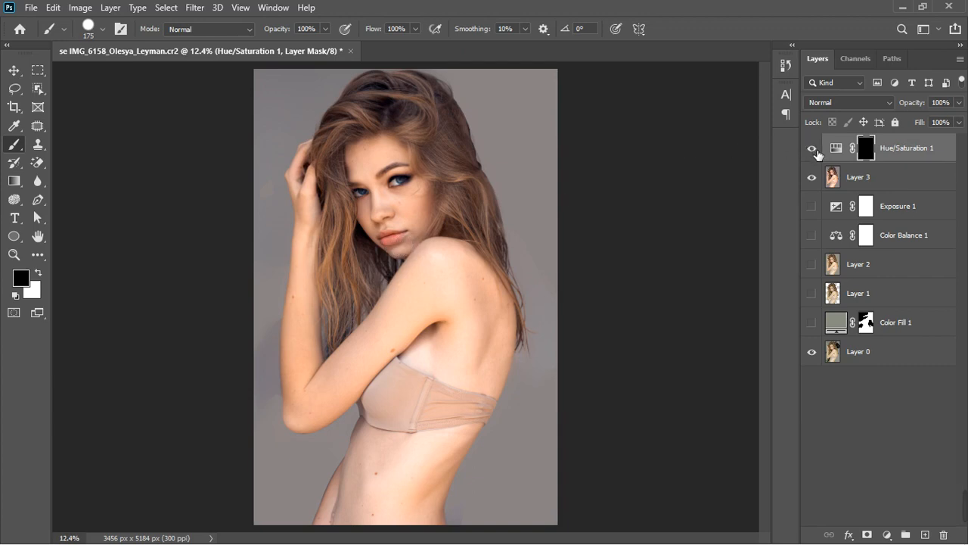
Step: Paint white on the Hue/Saturation mask over the eye area and lips to restore the red saturation there
{"action": "key", "text": "x"}
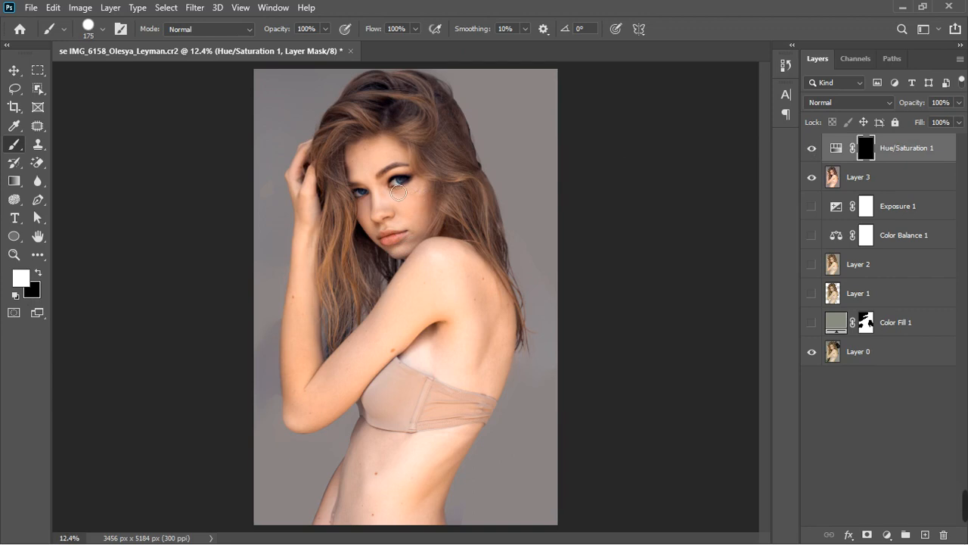
{"action": "mouse_move", "coordinate": [411, 190]}
{"action": "left_mouse_down"}
{"action": "mouse_move", "coordinate": [386, 222]}
{"action": "mouse_move", "coordinate": [369, 203]}
{"action": "left_mouse_up"}
{"action": "mouse_move", "coordinate": [396, 250]}
{"action": "left_mouse_down"}
{"action": "mouse_move", "coordinate": [410, 244]}
{"action": "mouse_move", "coordinate": [388, 246]}
{"action": "left_mouse_up"}
Step: Lower the Hue/Saturation layer's opacity to 50% and compare the portrait with the adjustment hidden and shown
{"action": "left_click", "coordinate": [959, 123]}
{"action": "left_click_drag", "start_coordinate": [961, 134], "coordinate": [937, 139]}
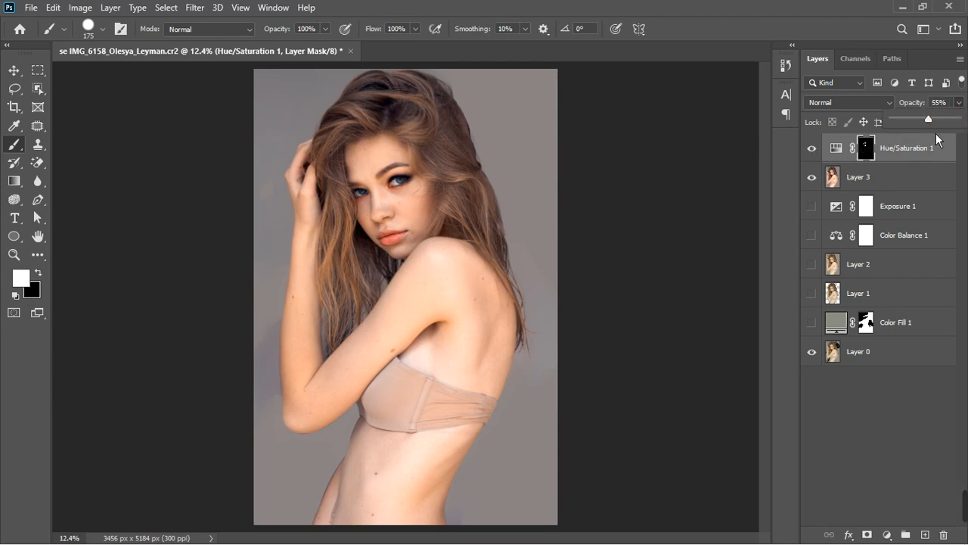
{"action": "left_click", "coordinate": [812, 152]}
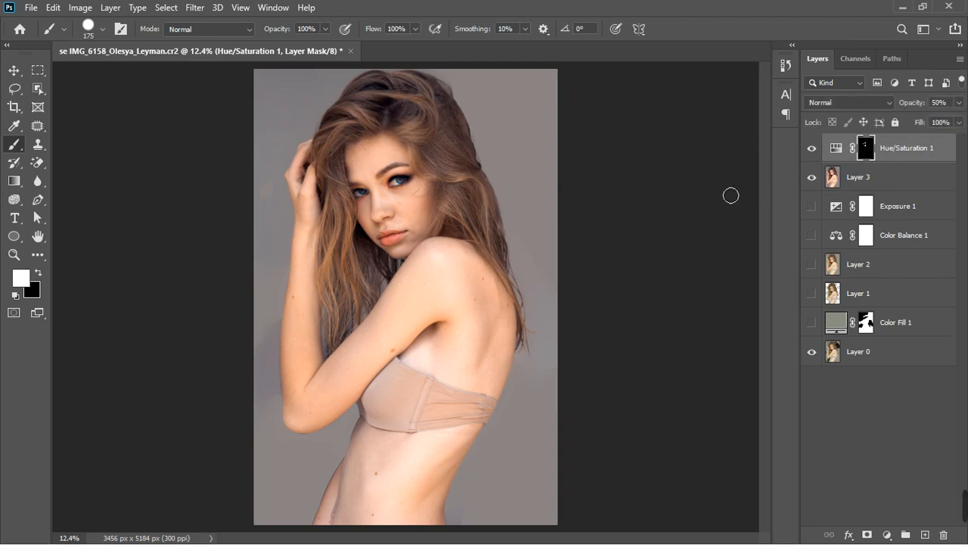
{"action": "scroll", "coordinate": [415, 221], "scroll_direction": "down", "scroll_amount": 1}
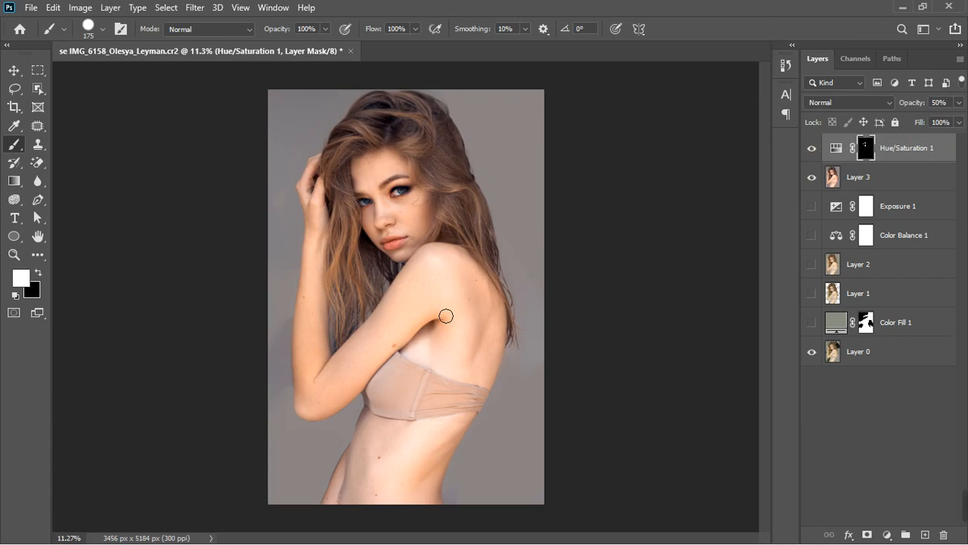